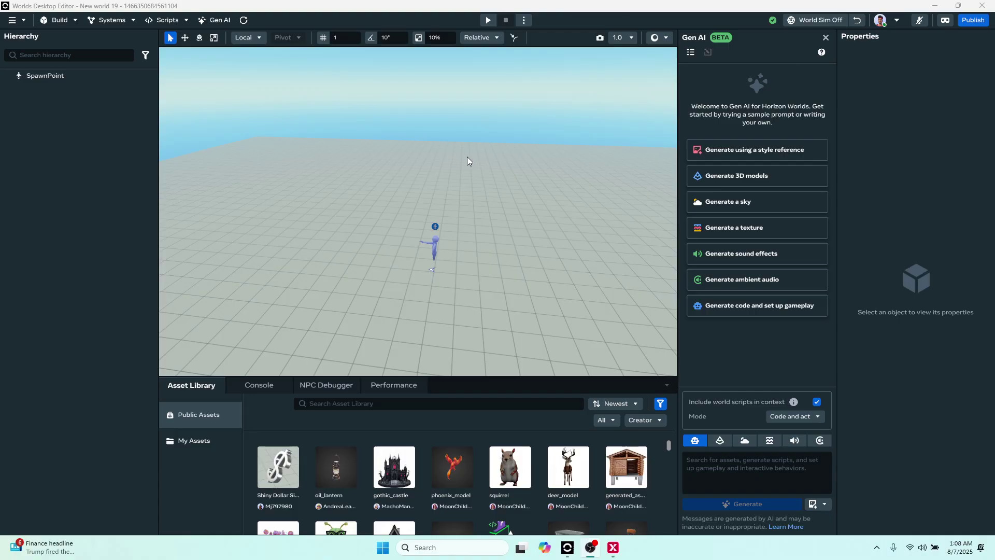
- Prompt the Gen AI assistant with "Create a script when a player enters a trigger to display a random animal name on a text gizmo"
{"action": "mouse_move", "coordinate": [471, 163]}
{"action": "right_mouse_down"}
{"action": "mouse_move", "coordinate": [548, 168]}
{"action": "mouse_move", "coordinate": [449, 166]}
{"action": "mouse_move", "coordinate": [468, 165]}
{"action": "right_mouse_up"}
{"action": "left_click", "coordinate": [540, 205]}
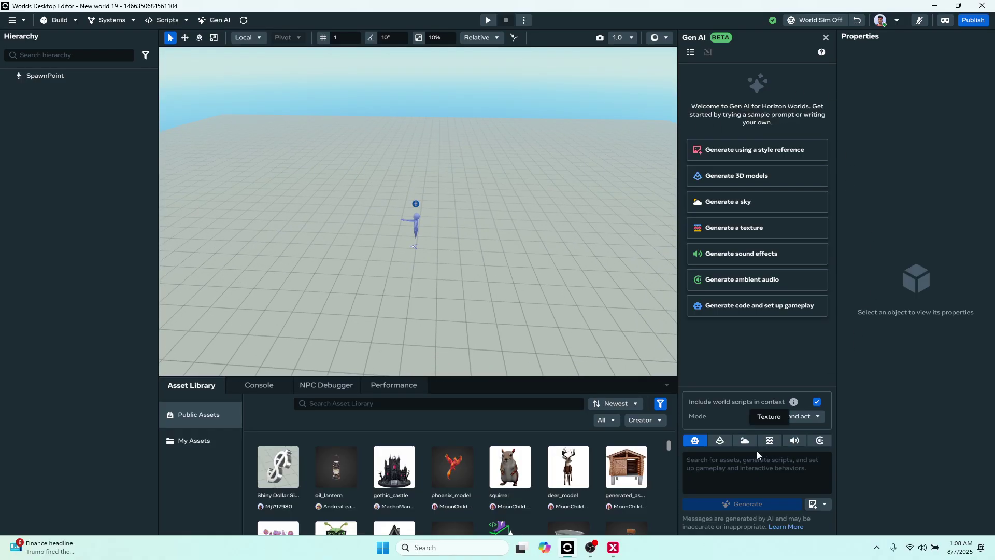
{"action": "left_click", "coordinate": [715, 459]}
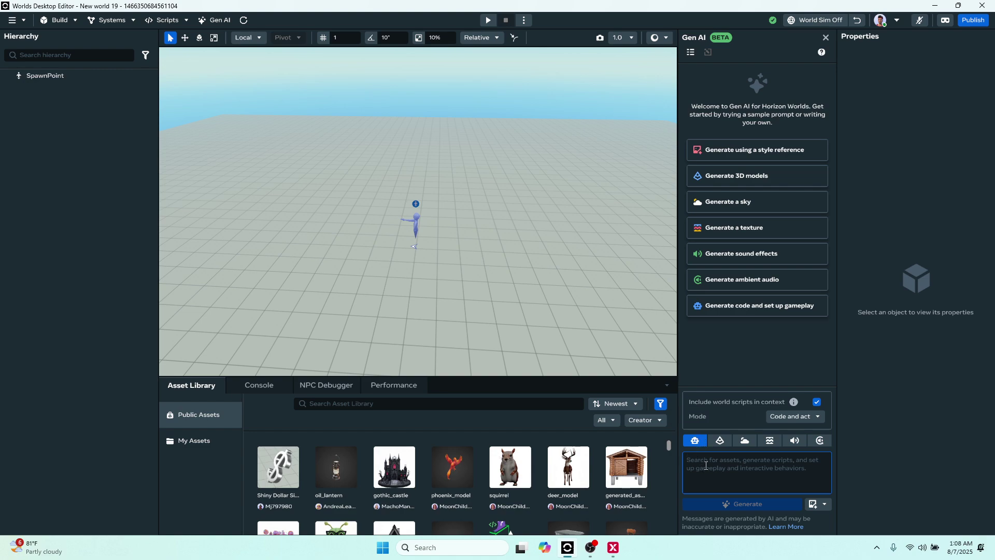
{"action": "type", "text": "Create a s"}
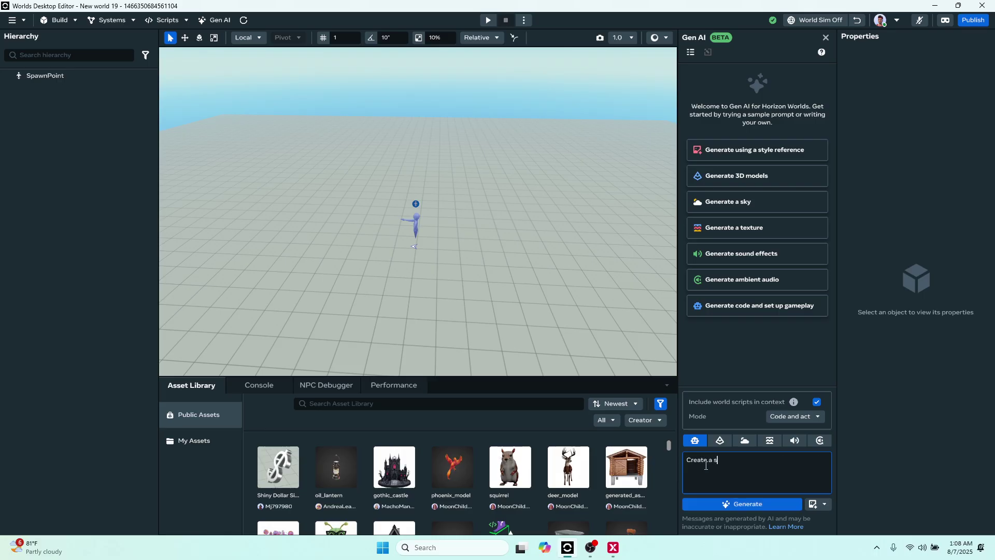
{"action": "type", "text": " player enters a trigger to display a random animal name on  a text gizmo"}
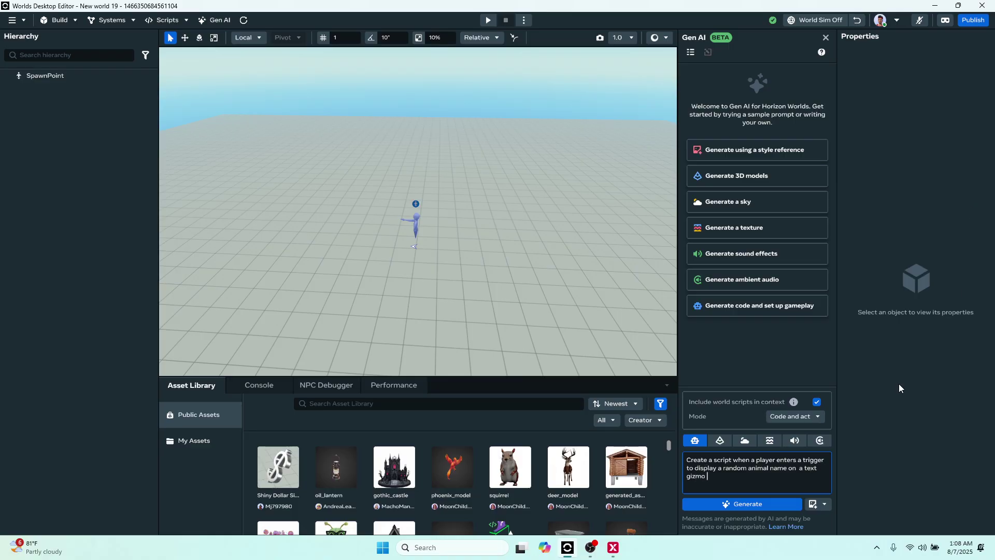
{"action": "left_click", "coordinate": [757, 504]}
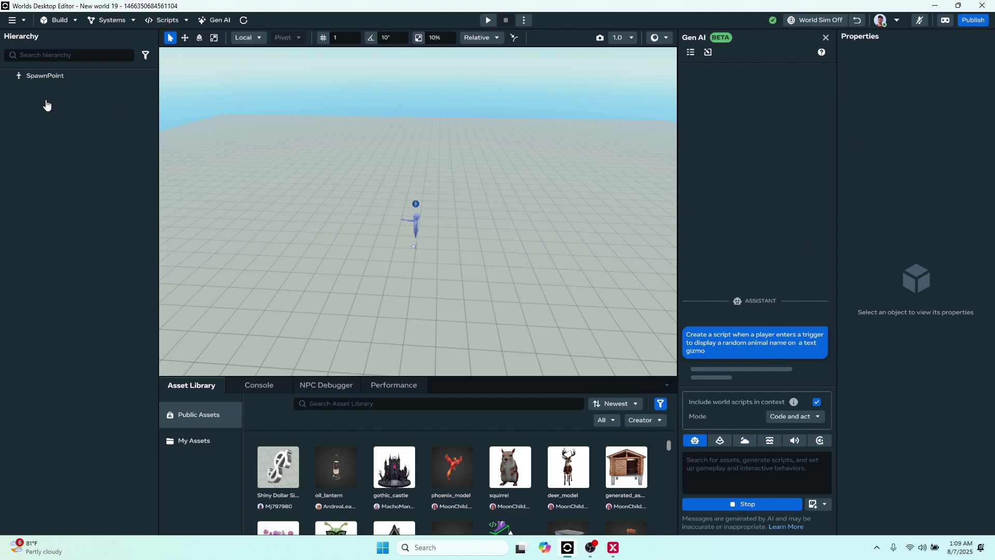
- Select the SpawnPoint to view its properties and look through the hierarchy's filter options
{"action": "left_click", "coordinate": [66, 81]}
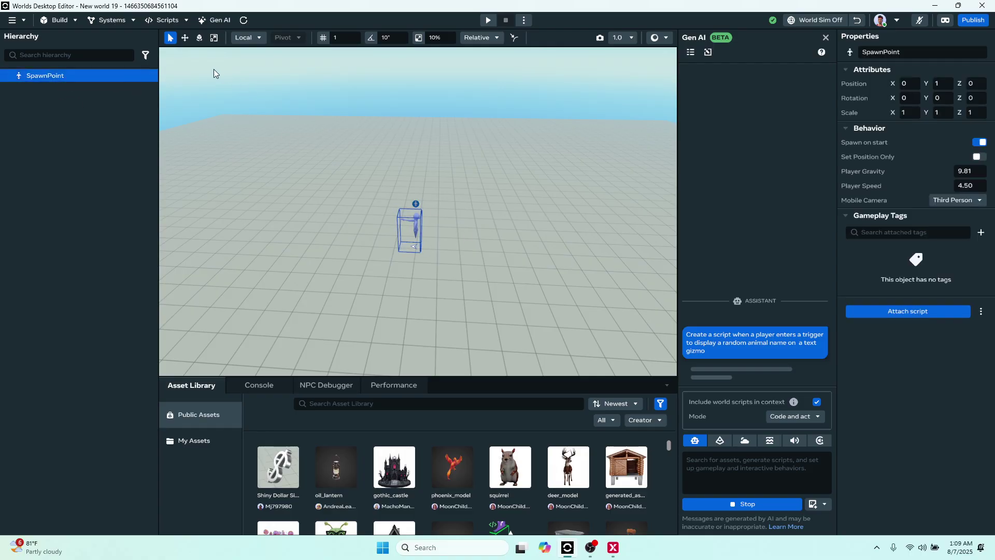
{"action": "left_click", "coordinate": [147, 56]}
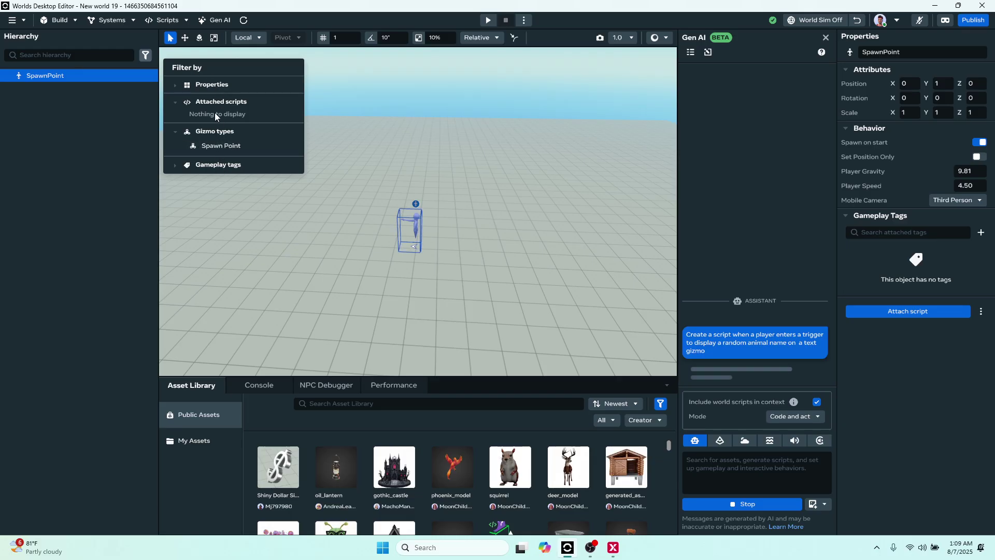
{"action": "left_click", "coordinate": [102, 56]}
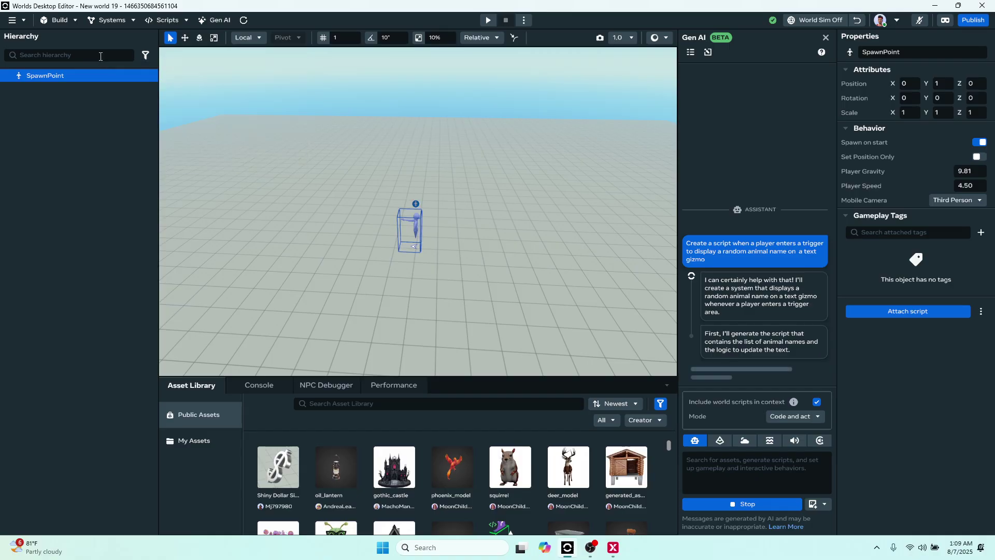
- Add a Cylinder B and a Capsule shape to the world, placed on either side in front of the spawn point
{"action": "left_click", "coordinate": [67, 24]}
{"action": "left_click", "coordinate": [64, 35]}
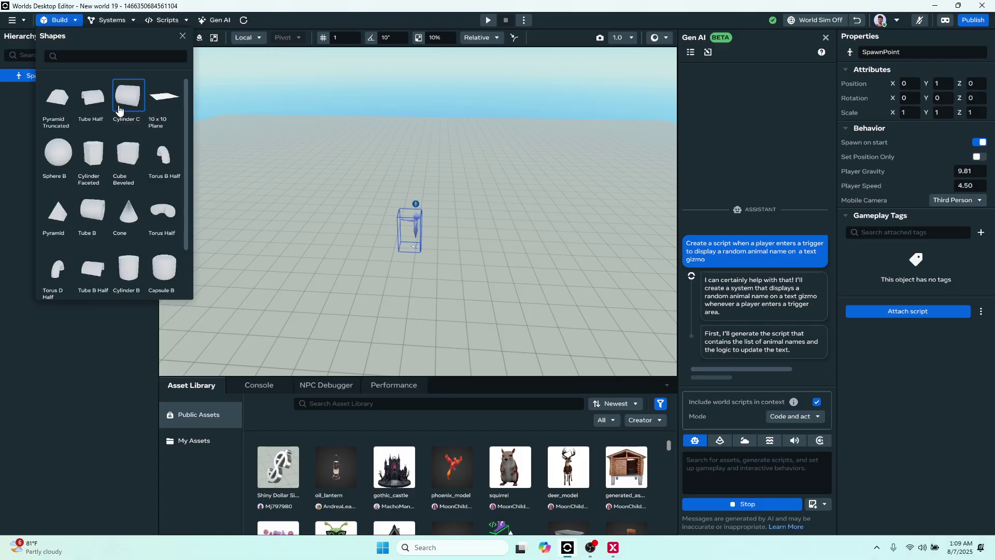
{"action": "scroll", "coordinate": [118, 110], "scroll_direction": "down", "scroll_amount": 1}
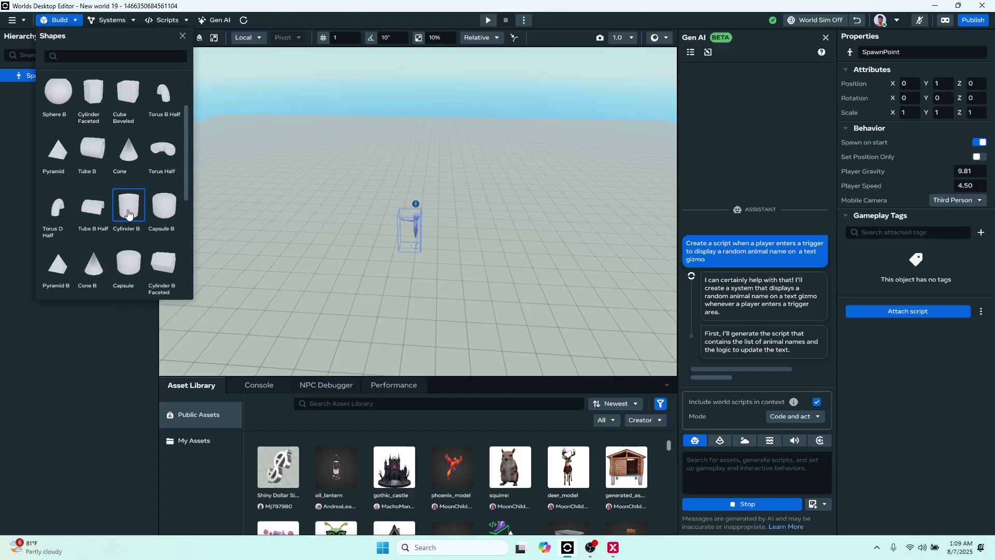
{"action": "left_click_drag", "start_coordinate": [128, 214], "coordinate": [315, 275]}
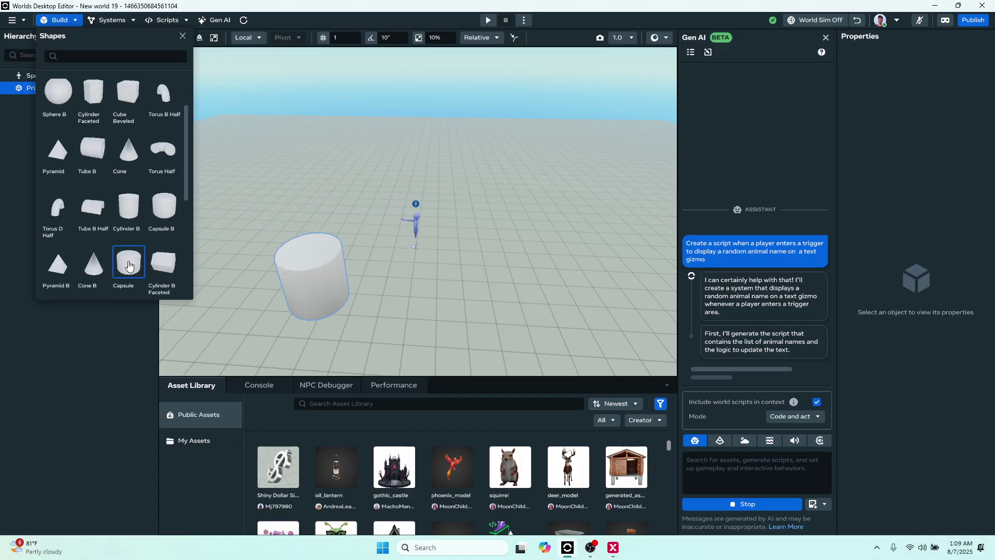
{"action": "left_click_drag", "start_coordinate": [129, 265], "coordinate": [465, 276]}
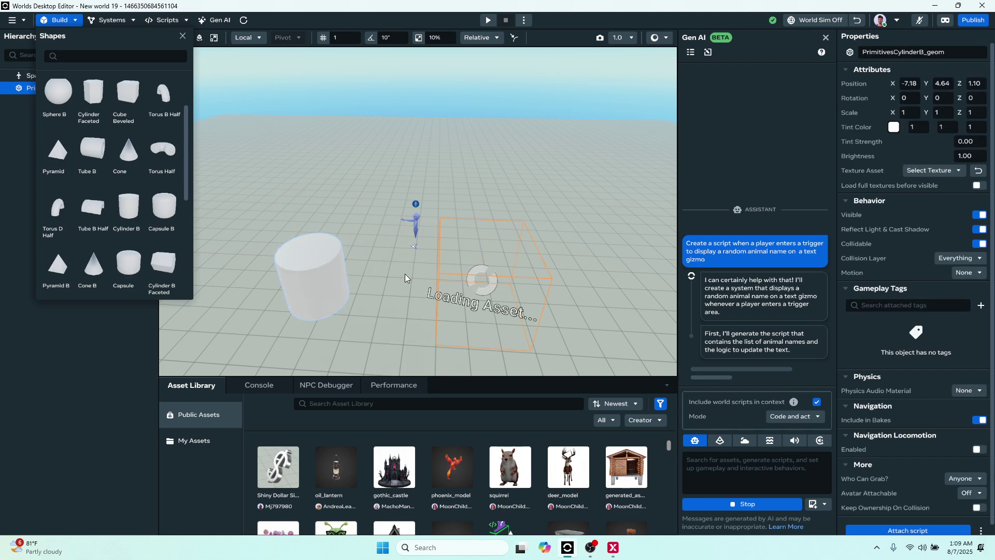
{"action": "middle_click_drag", "start_coordinate": [403, 272], "coordinate": [389, 259]}
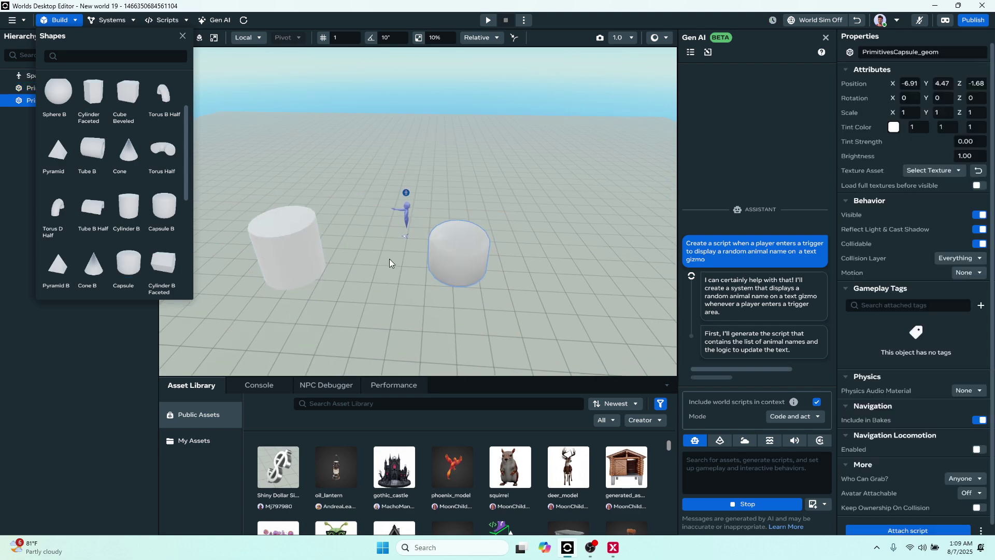
{"action": "left_click", "coordinate": [182, 37]}
- Place a Mirror gizmo in the world above and beyond the capsule
{"action": "left_click", "coordinate": [74, 20]}
{"action": "left_click", "coordinate": [70, 51]}
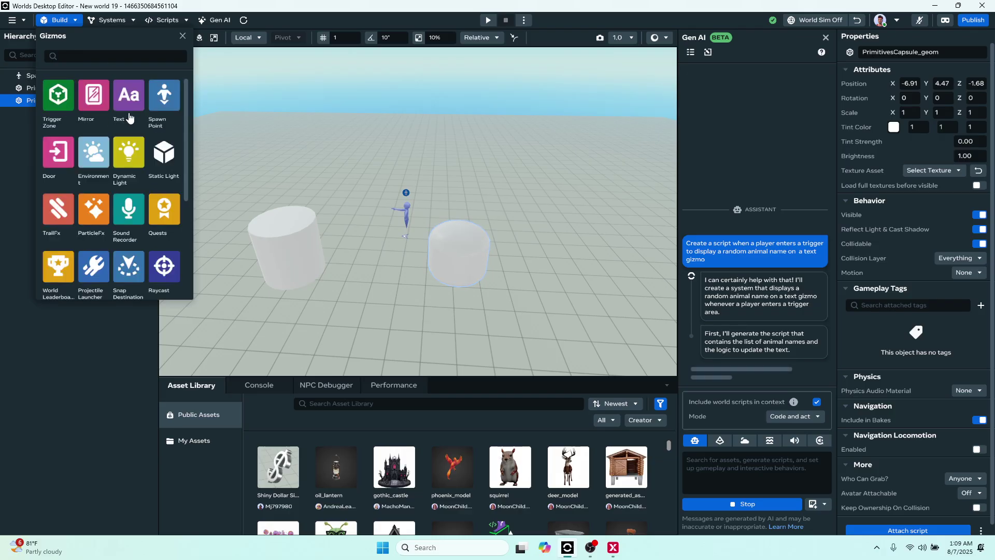
{"action": "left_click_drag", "start_coordinate": [130, 117], "coordinate": [555, 214]}
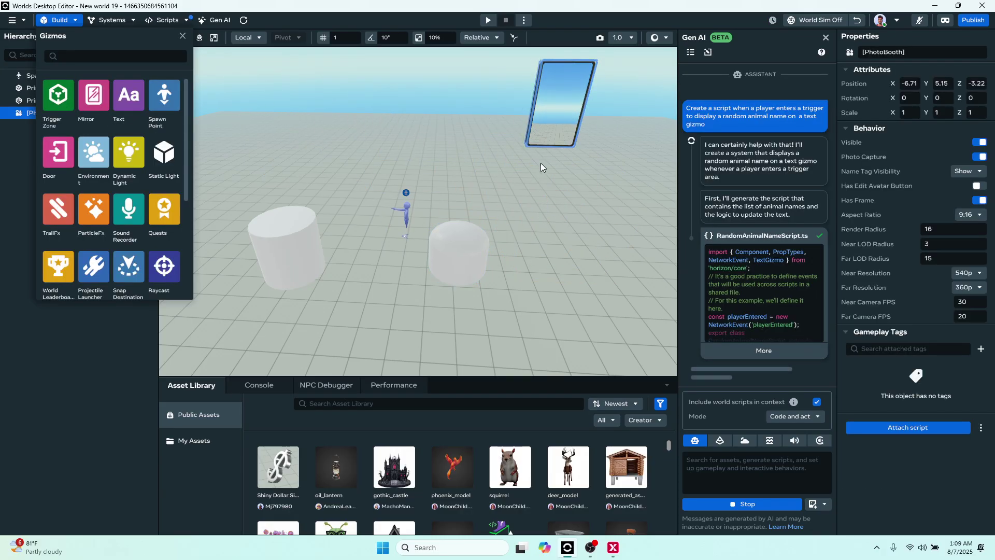
{"action": "middle_click_drag", "start_coordinate": [530, 163], "coordinate": [457, 148]}
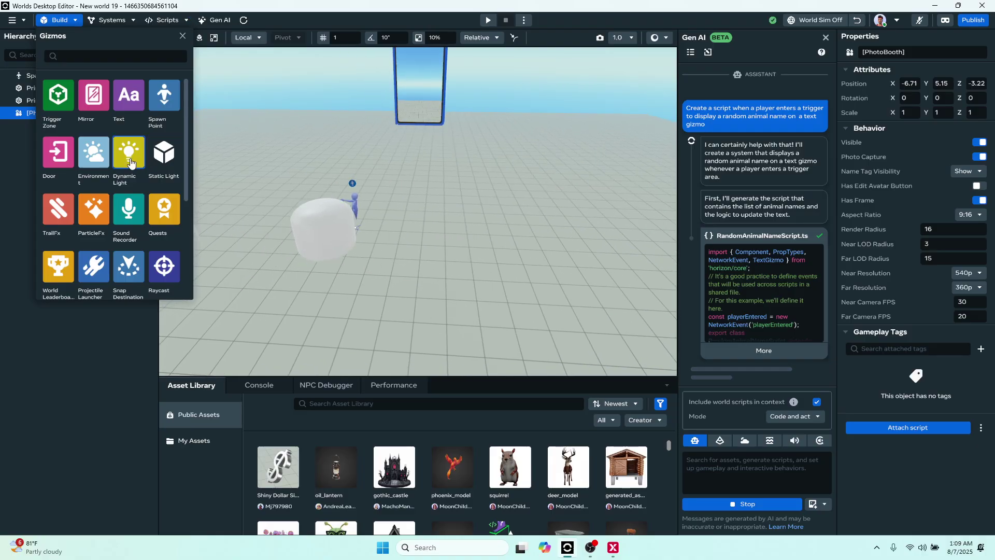
- Place an NPC gizmo in the open area beside the capsule
{"action": "scroll", "coordinate": [125, 208], "scroll_direction": "down", "scroll_amount": 2}
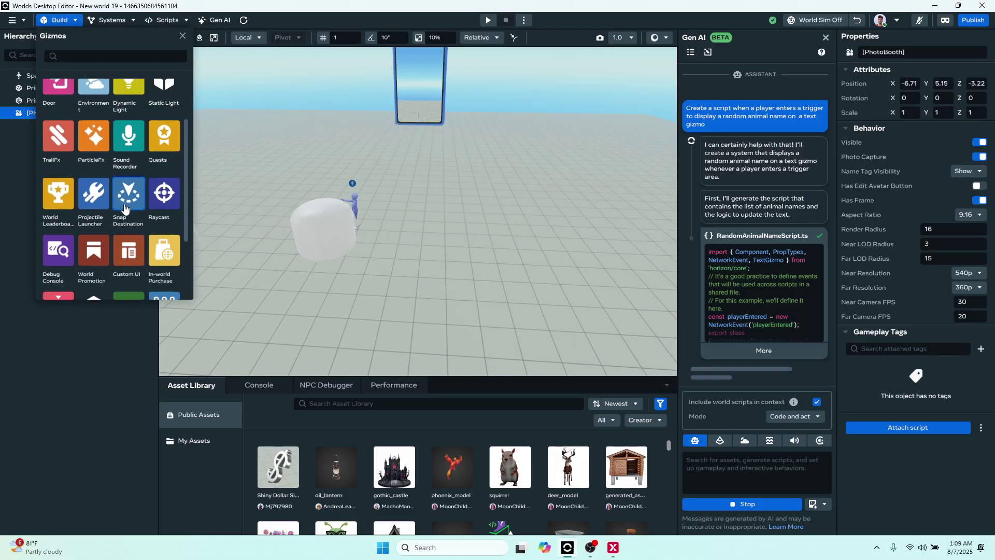
{"action": "scroll", "coordinate": [128, 202], "scroll_direction": "down", "scroll_amount": 1}
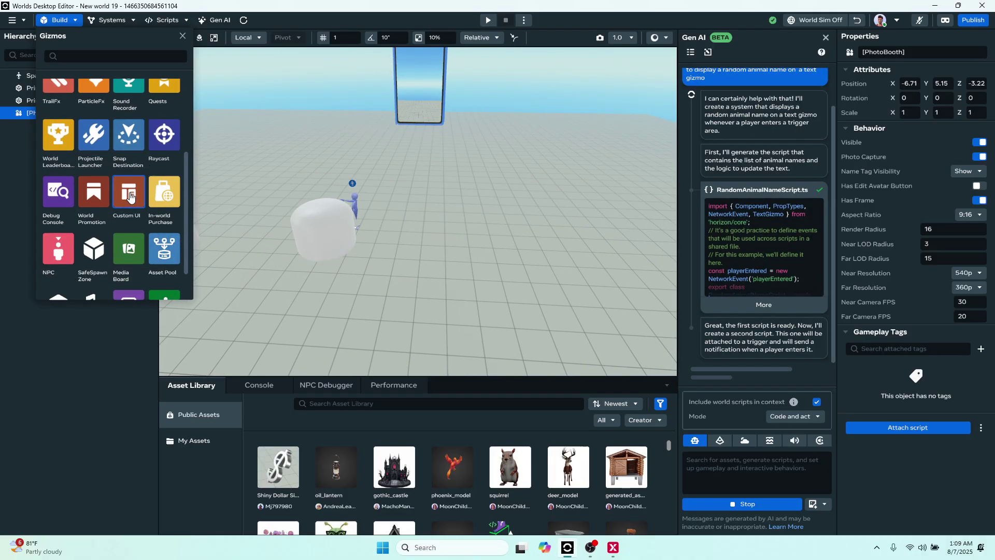
{"action": "scroll", "coordinate": [158, 207], "scroll_direction": "down", "scroll_amount": 1}
{"action": "left_click_drag", "start_coordinate": [161, 207], "coordinate": [506, 220]}
{"action": "right_click_drag", "start_coordinate": [446, 270], "coordinate": [538, 239]}
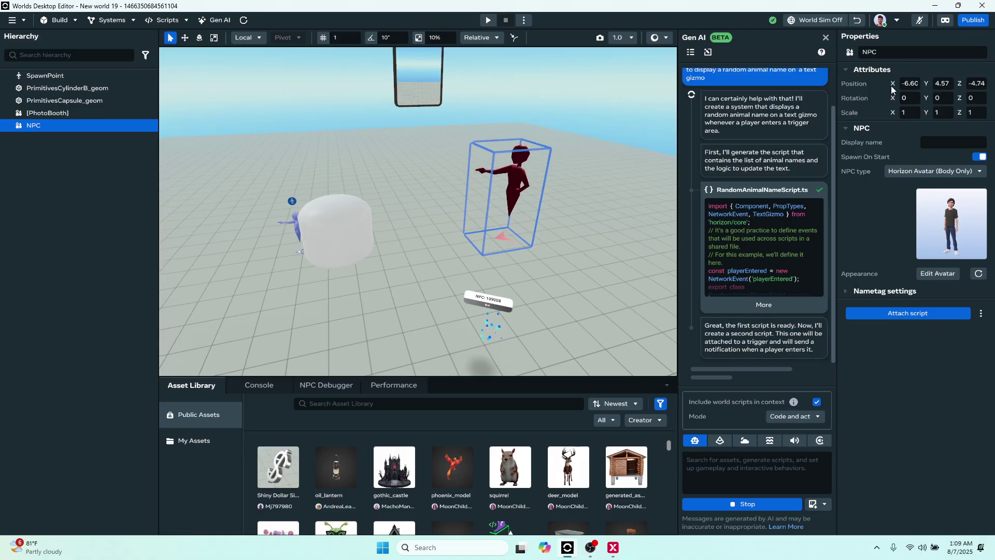
- Select the mirror to view its properties and look over the available collider types
{"action": "left_click", "coordinate": [423, 83]}
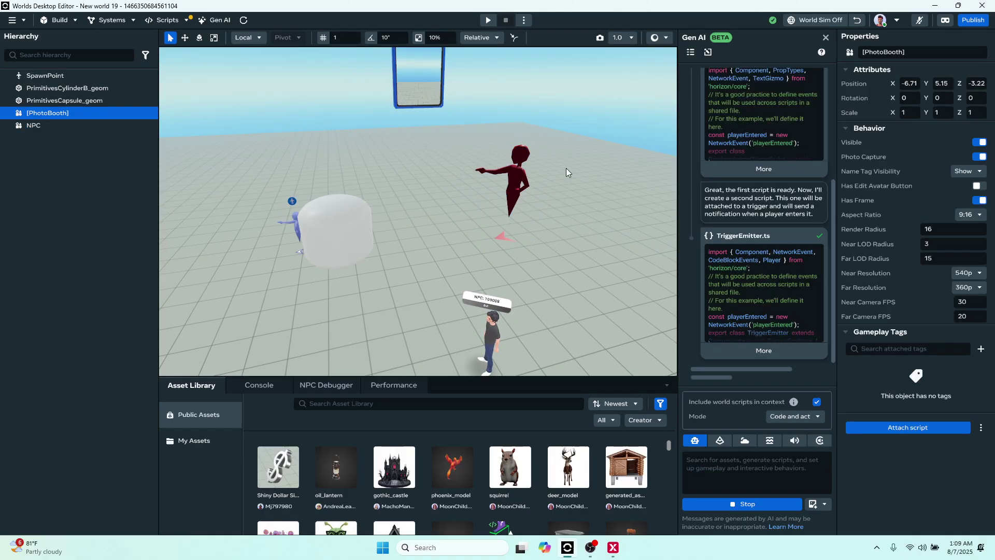
{"action": "left_click", "coordinate": [78, 22]}
{"action": "left_click", "coordinate": [71, 74]}
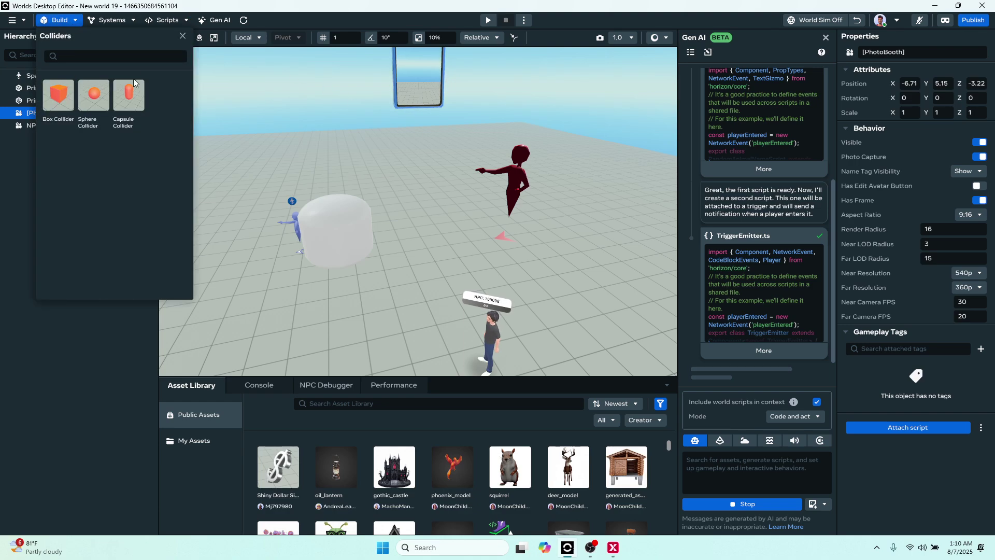
{"action": "left_click", "coordinate": [182, 36]}
{"action": "left_click", "coordinate": [97, 20]}
{"action": "left_click", "coordinate": [97, 22]}
- Add an empty object to the world between the capsule and the NPC
{"action": "left_click", "coordinate": [58, 20]}
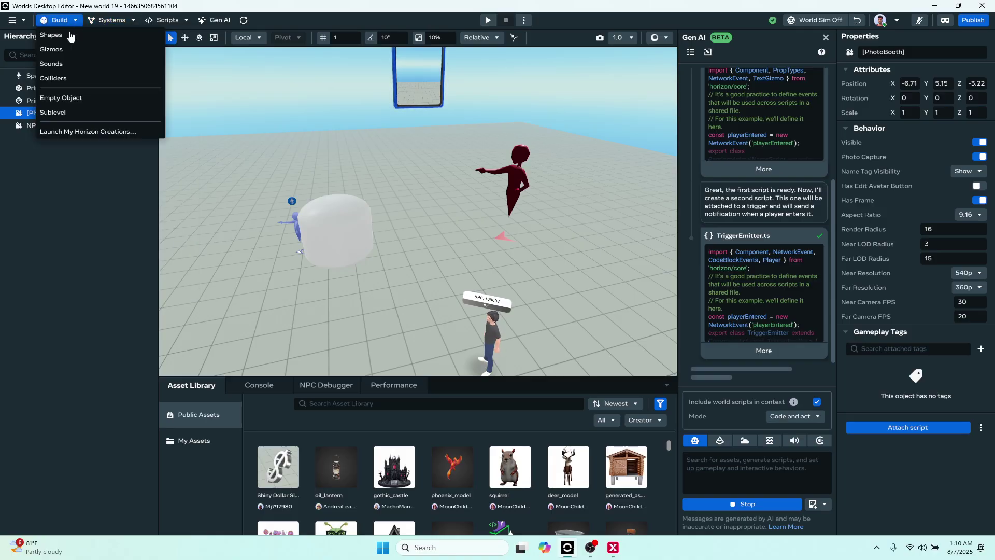
{"action": "left_click", "coordinate": [75, 100]}
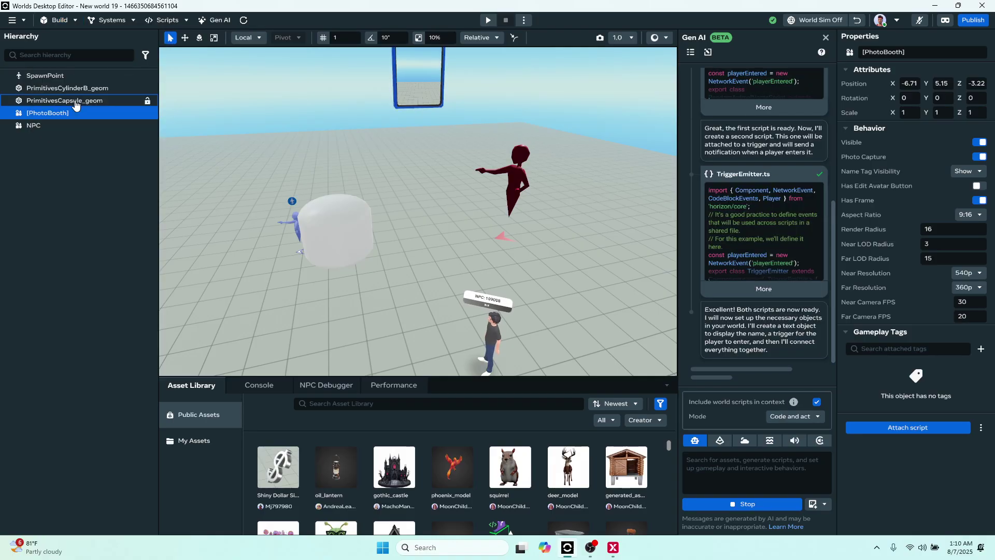
{"action": "scroll", "coordinate": [434, 223], "scroll_direction": "up", "scroll_amount": 3}
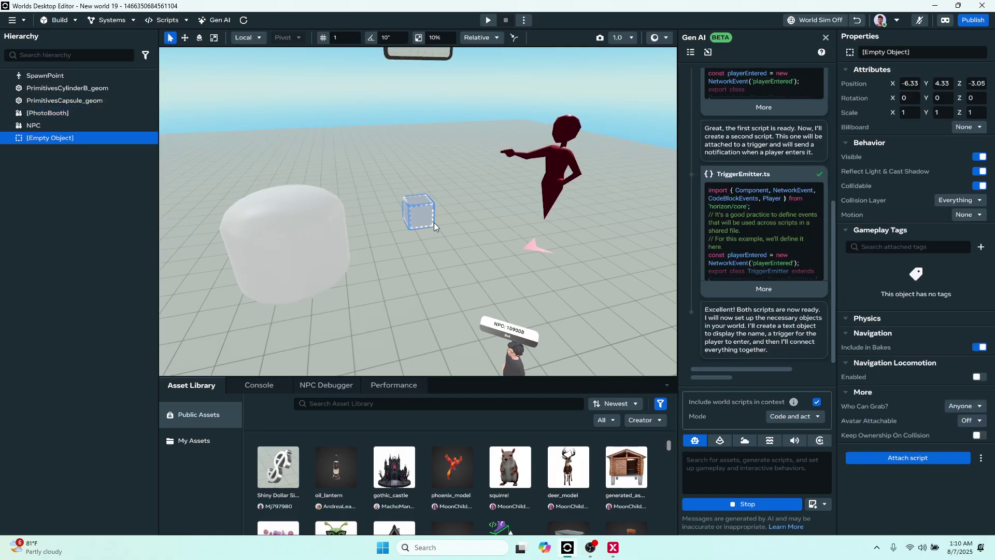
{"action": "scroll", "coordinate": [434, 223], "scroll_direction": "up", "scroll_amount": 3}
{"action": "scroll", "coordinate": [423, 204], "scroll_direction": "down", "scroll_amount": 2}
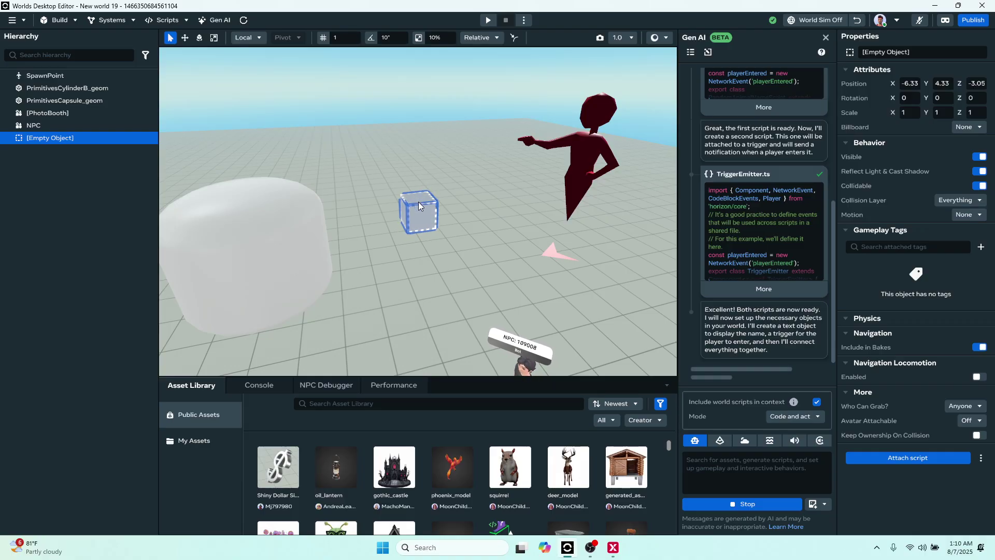
- Create a new script named HelloWorld in the world's script list
{"action": "left_click", "coordinate": [132, 22]}
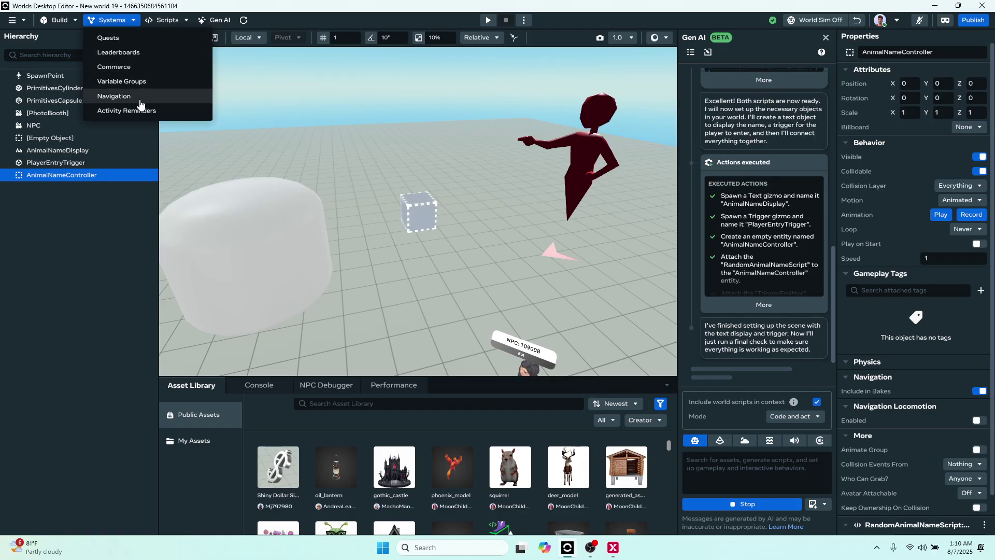
{"action": "left_click", "coordinate": [151, 20]}
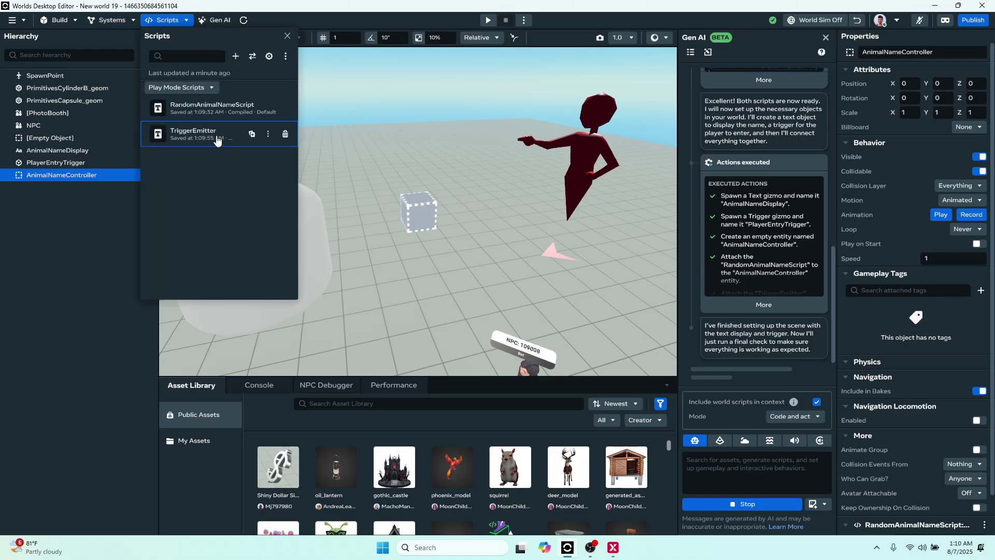
{"action": "left_click", "coordinate": [236, 57]}
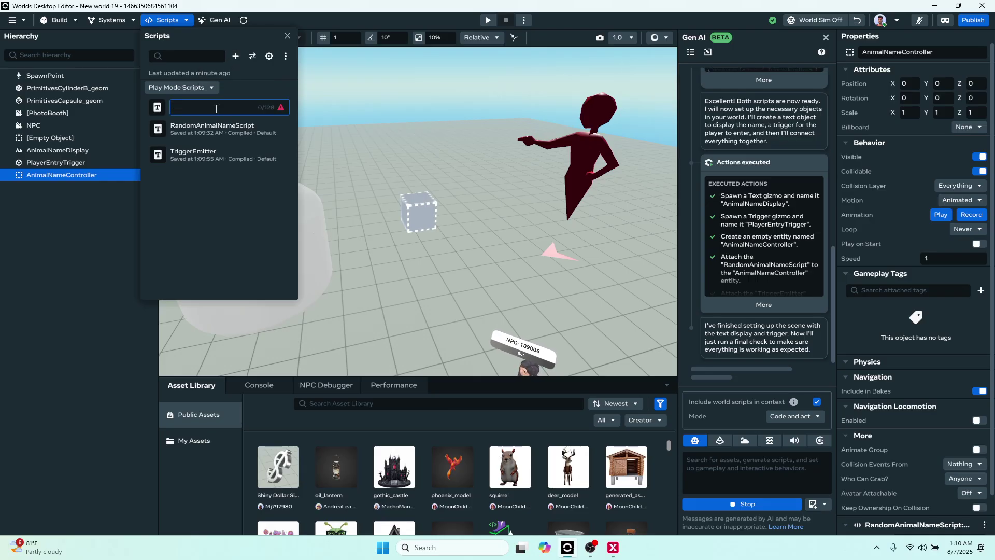
{"action": "type", "text": "Hell"}
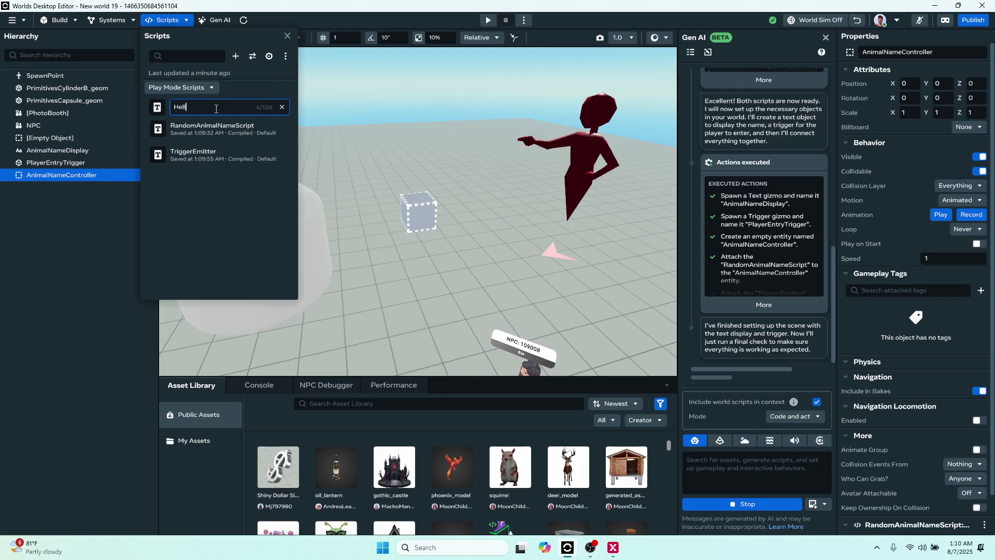
{"action": "type", "text": "oWorld"}
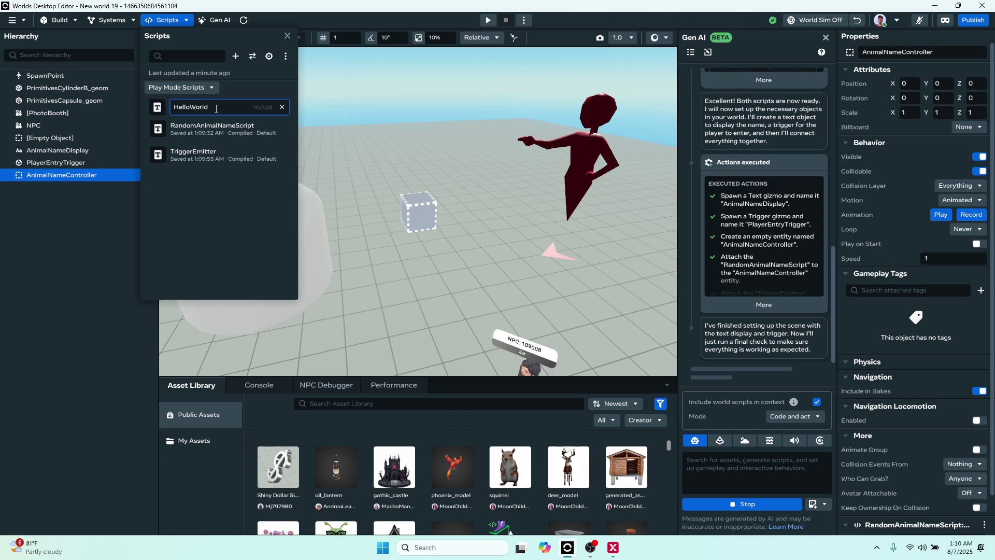
{"action": "key", "text": "Return"}
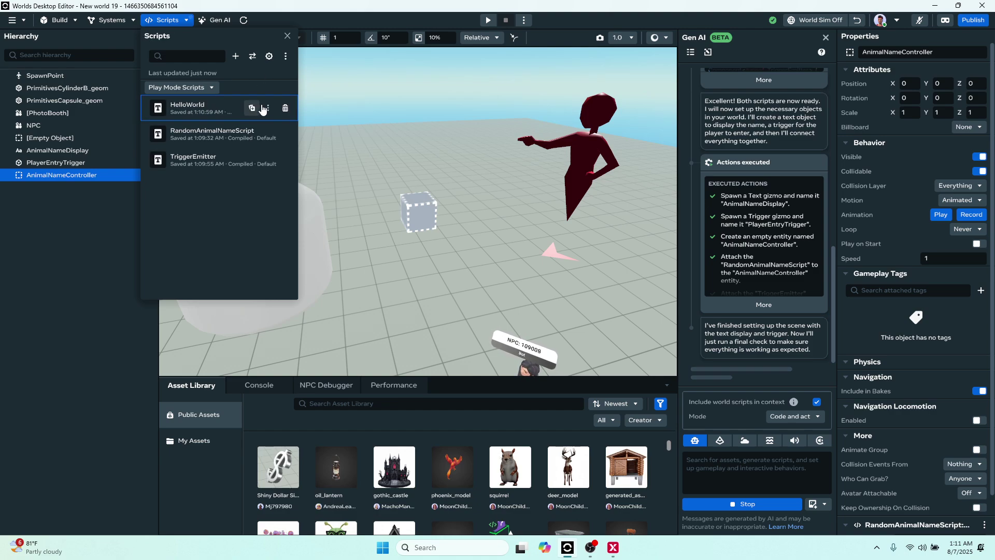
- Open the HelloWorld script in Visual Studio Code and trust the authors of the scripts folder
{"action": "left_click", "coordinate": [269, 106]}
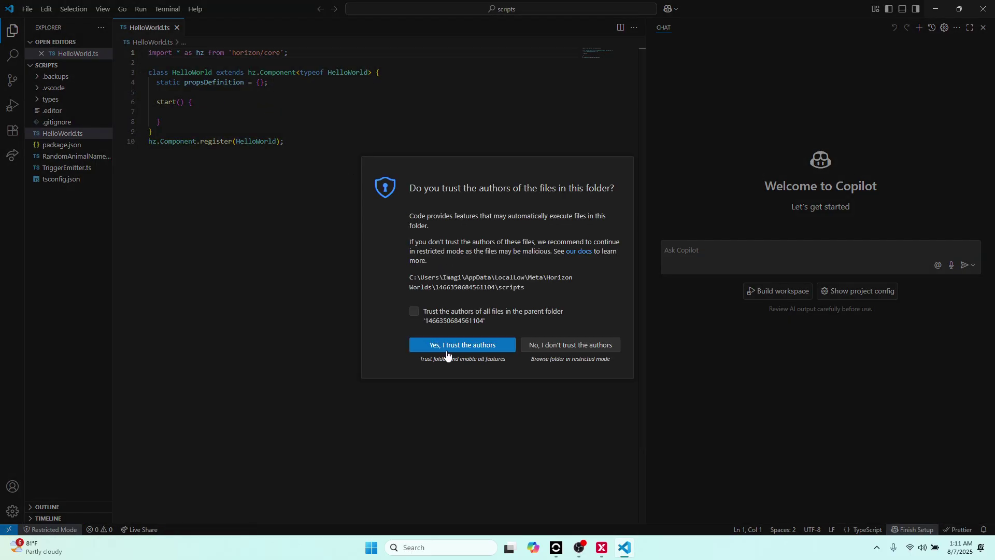
{"action": "left_click", "coordinate": [447, 345]}
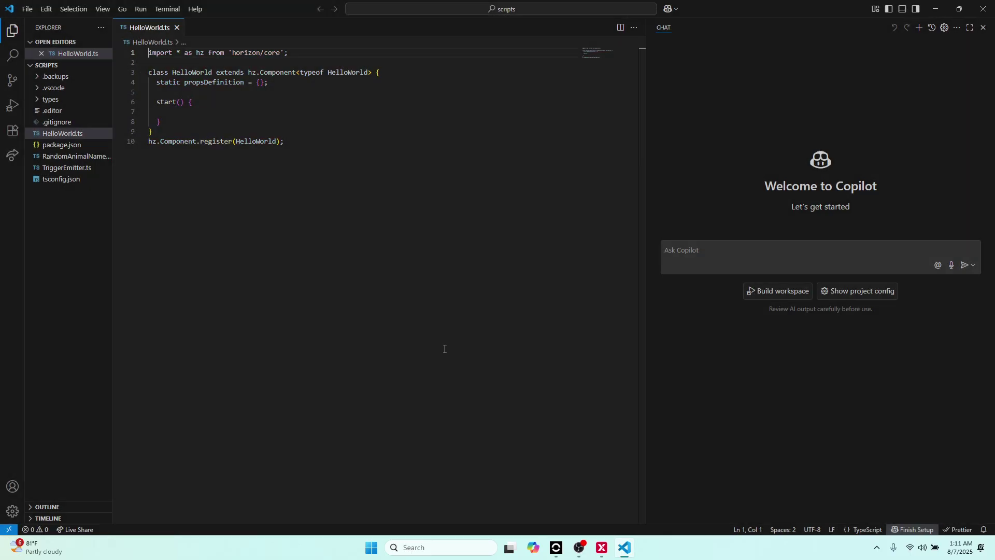
- Examine the code of the generated RandomAnimalNameScript.ts and TriggerEmitter.ts files
{"action": "left_click", "coordinate": [86, 156]}
{"action": "scroll", "coordinate": [326, 112], "scroll_direction": "down", "scroll_amount": 1}
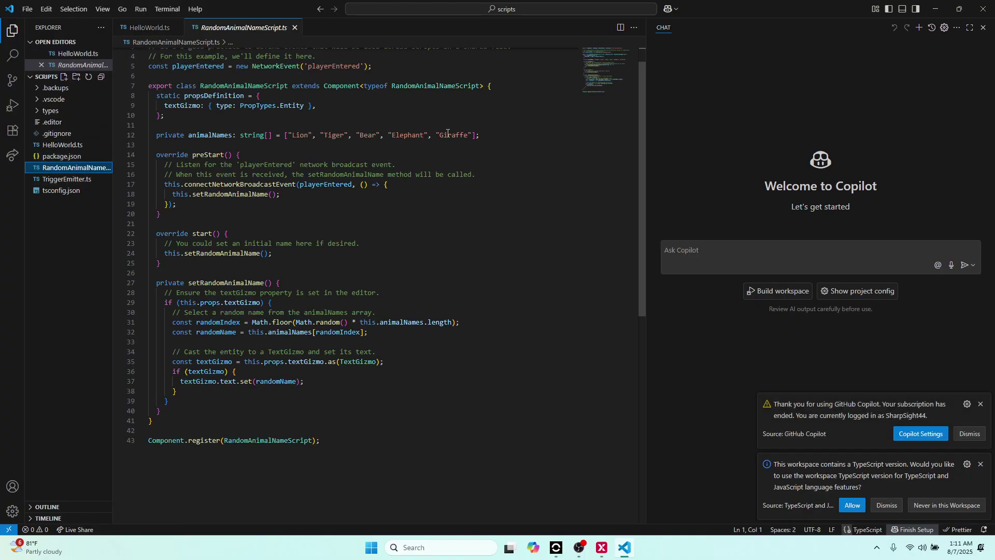
{"action": "left_click", "coordinate": [57, 179]}
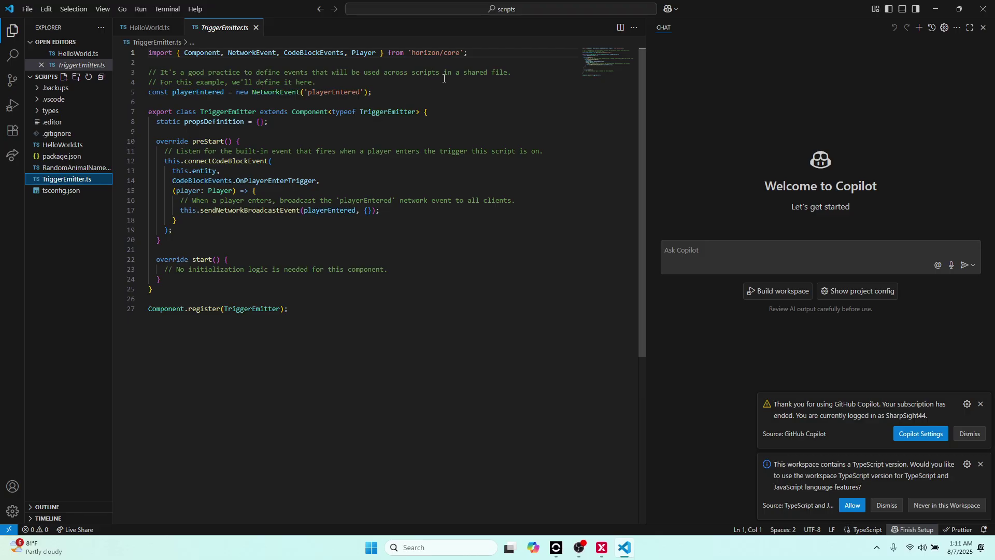
- Switch back to the Worlds Desktop Editor and review the world's script editing and API settings, applying them and closing the script list
{"action": "left_click", "coordinate": [934, 9]}
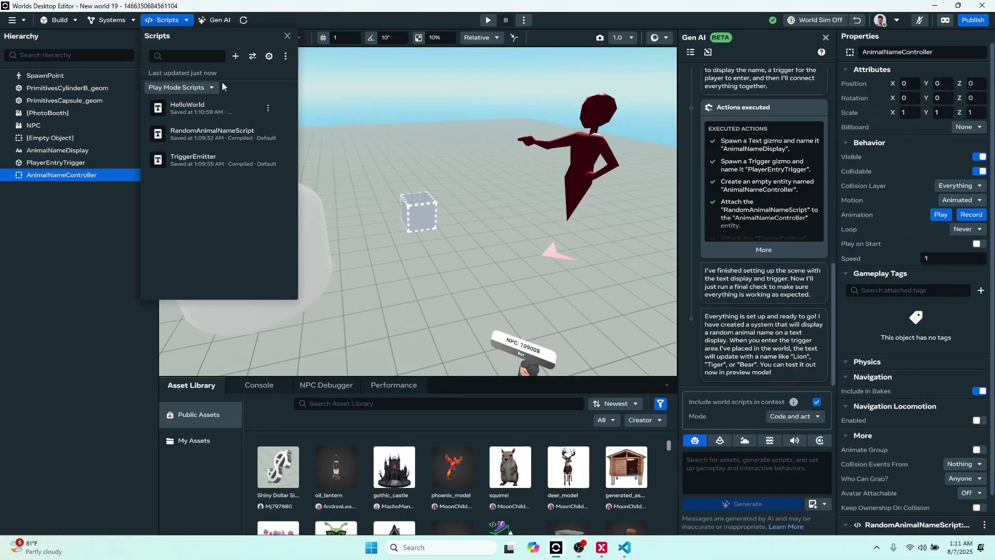
{"action": "left_click", "coordinate": [269, 56]}
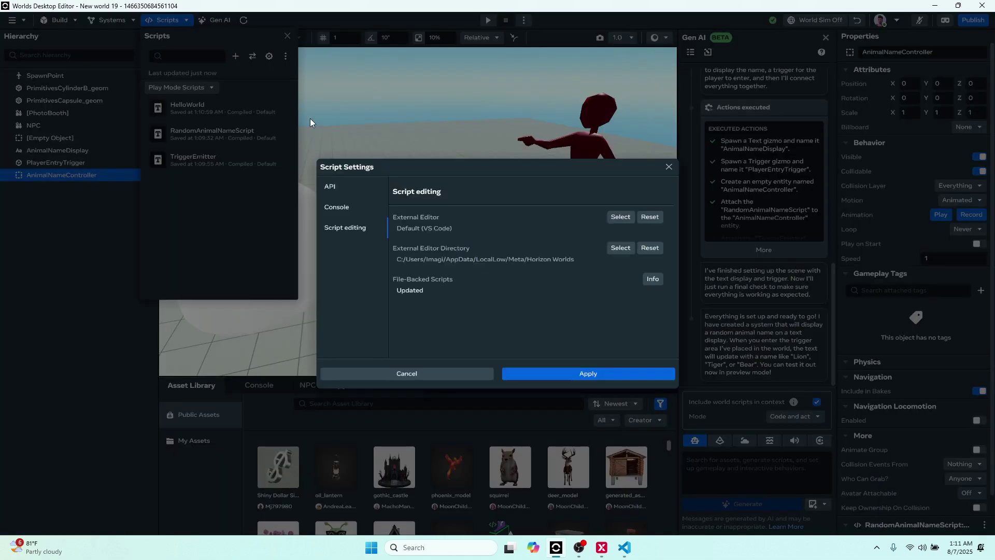
{"action": "left_click", "coordinate": [344, 194]}
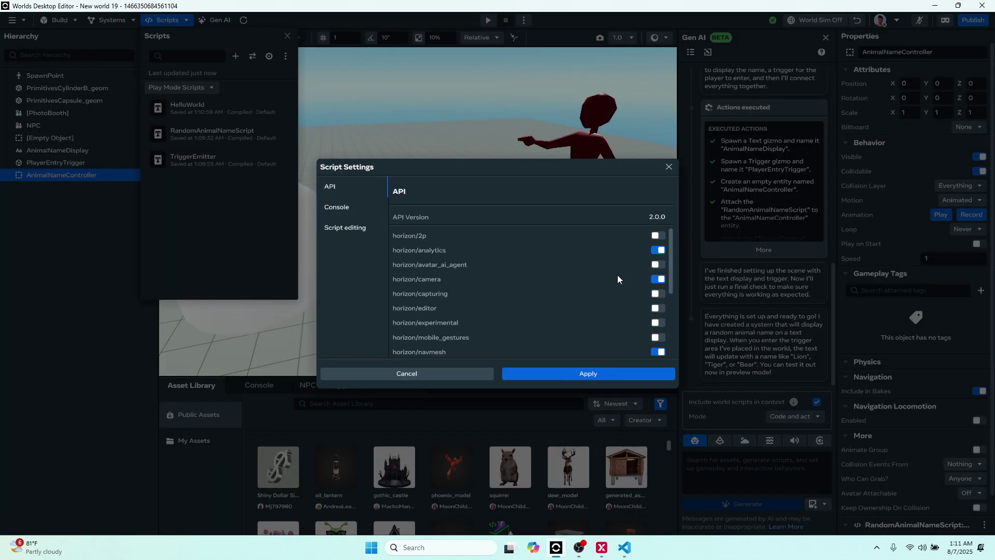
{"action": "scroll", "coordinate": [624, 282], "scroll_direction": "down", "scroll_amount": 3}
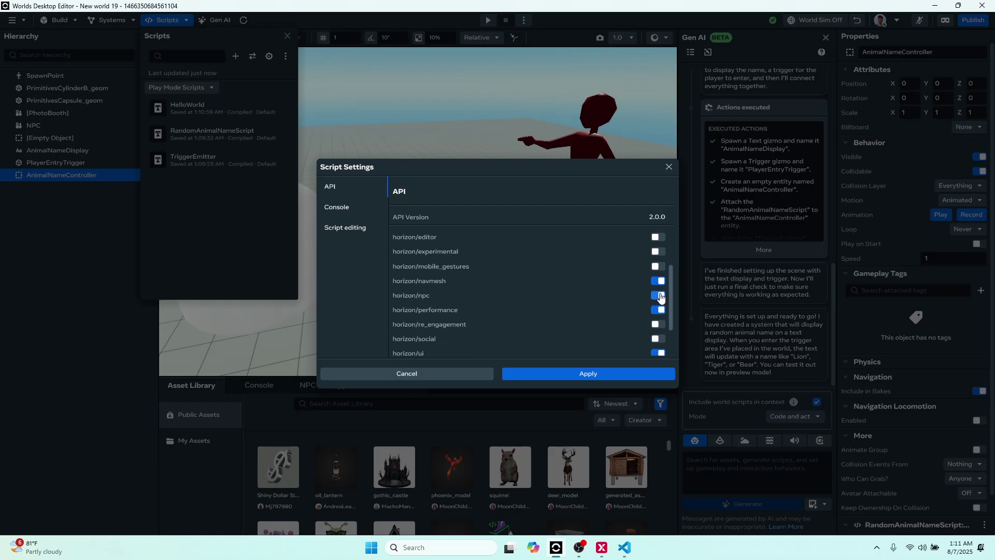
{"action": "left_click", "coordinate": [564, 375]}
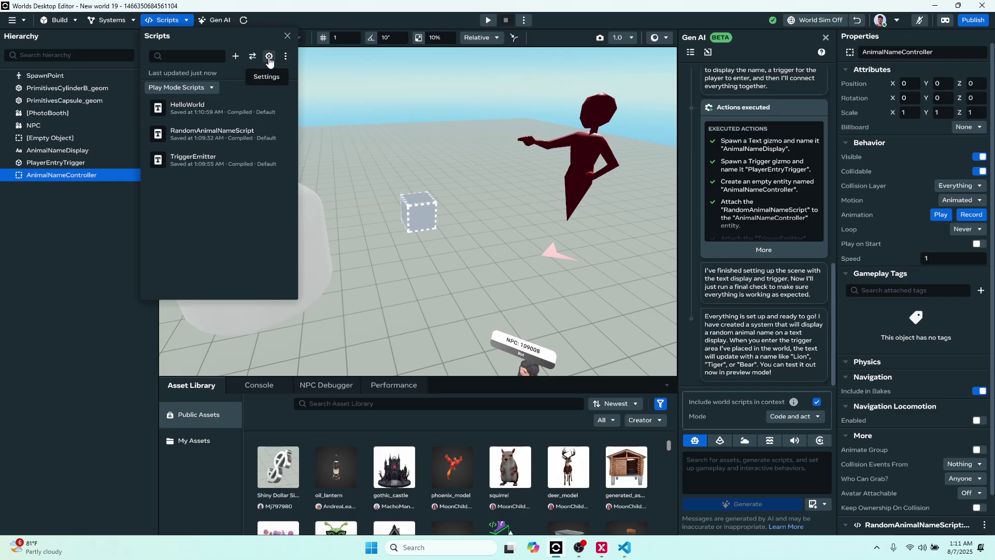
{"action": "left_click", "coordinate": [287, 37]}
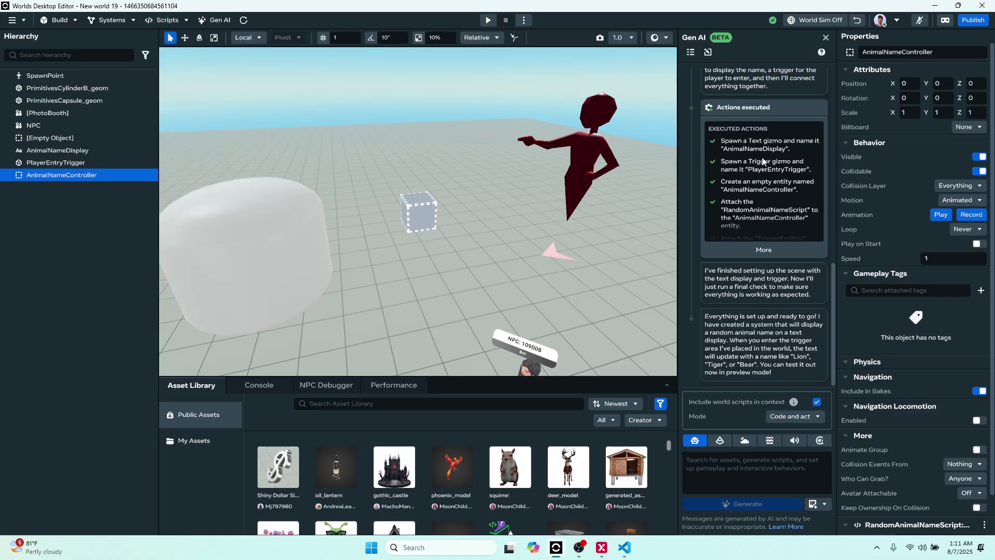
- Review the Gen AI conversation, reopen the assistant and look through its 3D model, sky, texture, sound effect and ambient audio modes
{"action": "scroll", "coordinate": [761, 166], "scroll_direction": "up", "scroll_amount": 15}
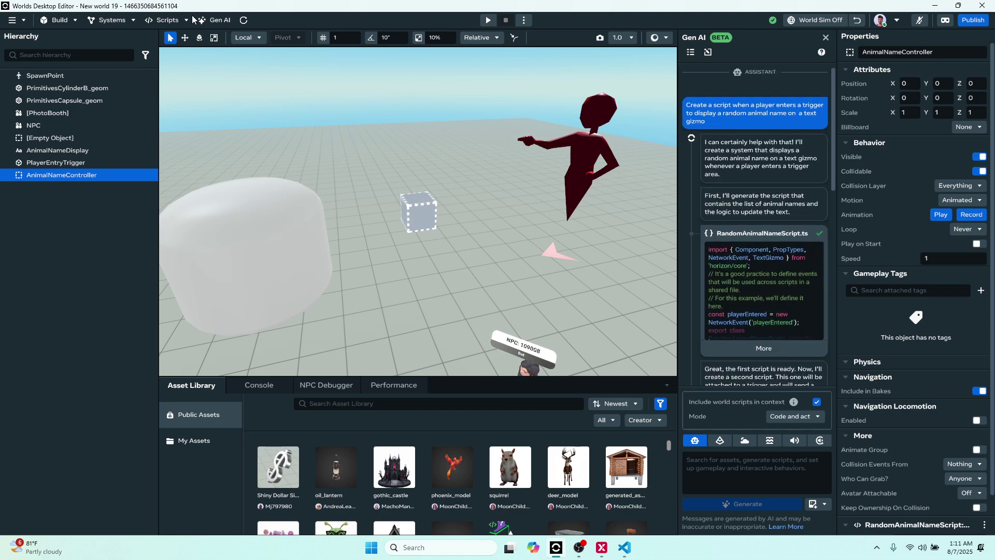
{"action": "left_click", "coordinate": [220, 21]}
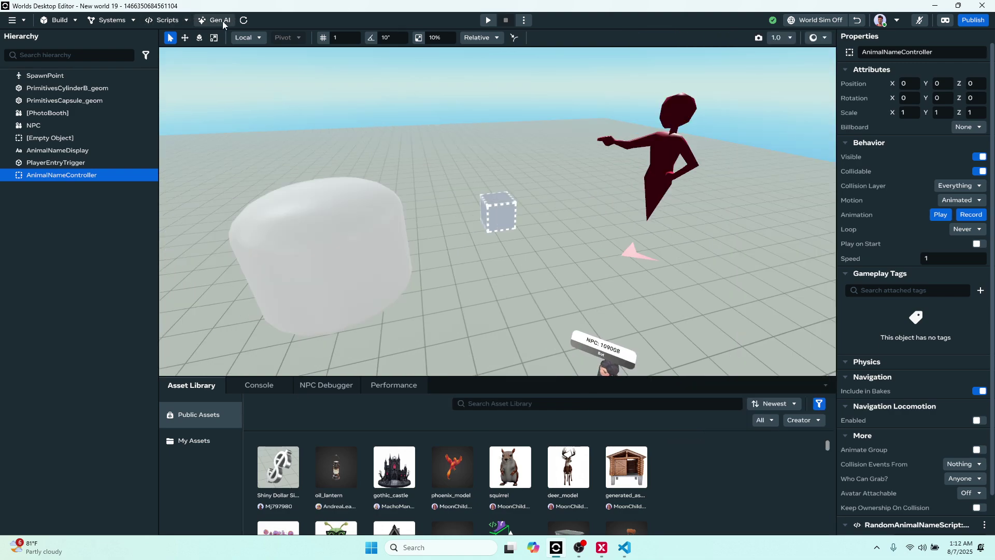
{"action": "left_click", "coordinate": [223, 21]}
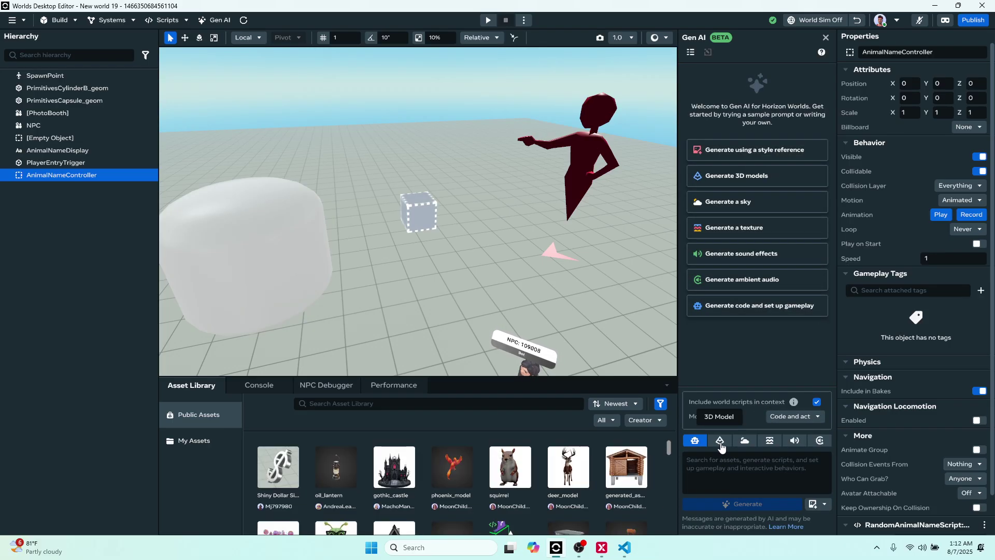
{"action": "left_click", "coordinate": [720, 441]}
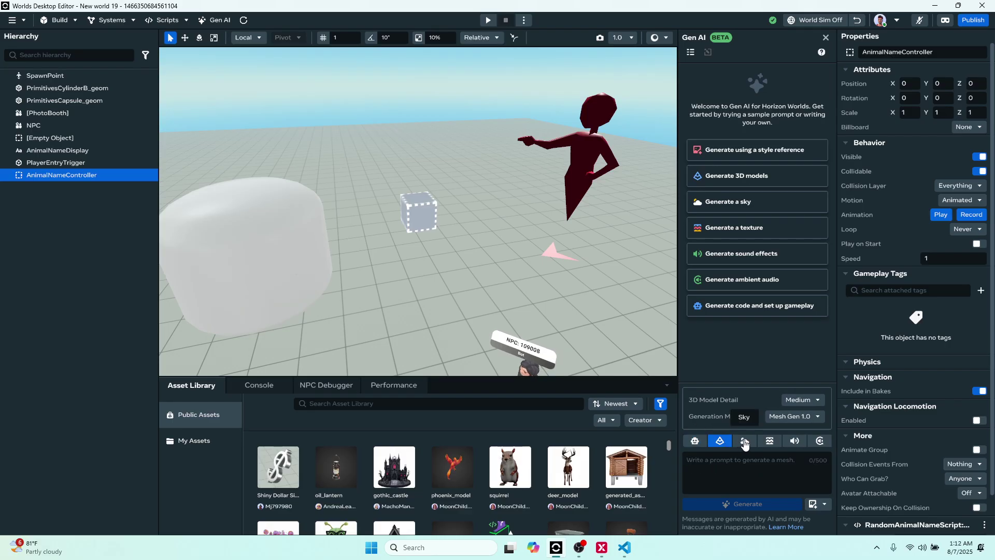
{"action": "left_click", "coordinate": [744, 442]}
{"action": "left_click", "coordinate": [769, 443]}
{"action": "left_click", "coordinate": [793, 442]}
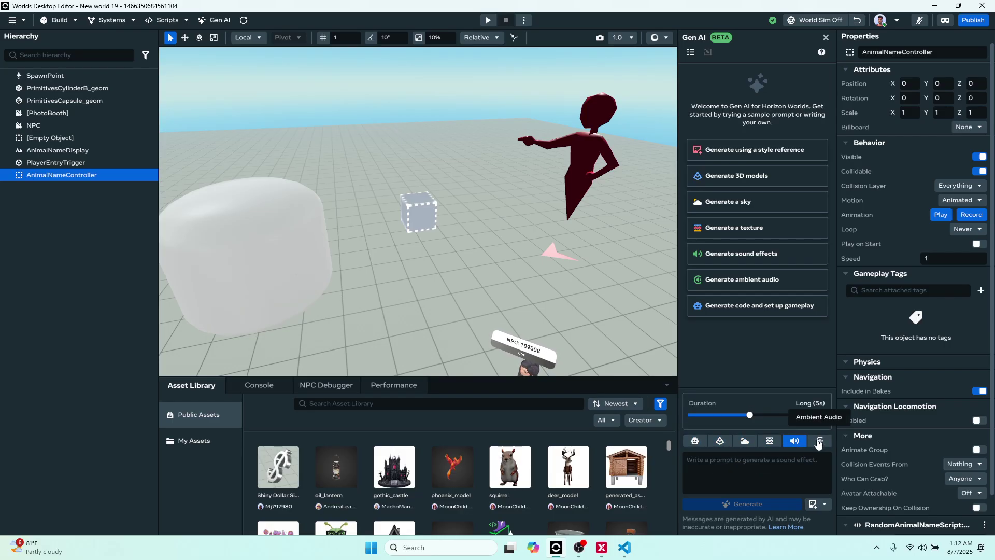
{"action": "left_click", "coordinate": [818, 441]}
- Close the Gen AI assistant and look over the objects placed in the world
{"action": "scroll", "coordinate": [529, 273], "scroll_direction": "down", "scroll_amount": 5}
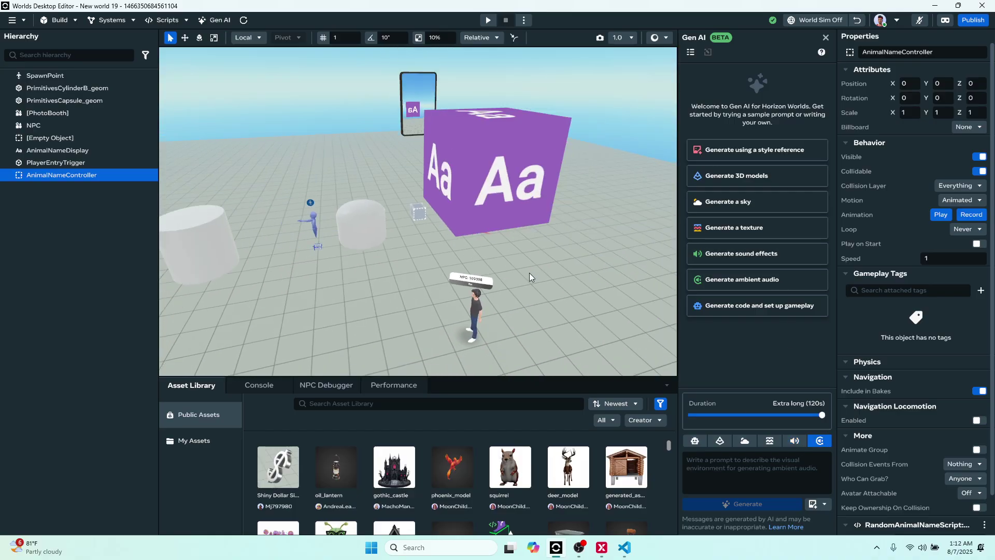
{"action": "middle_click_drag", "start_coordinate": [529, 273], "coordinate": [581, 243]}
{"action": "mouse_move", "coordinate": [581, 244]}
{"action": "right_mouse_down"}
{"action": "mouse_move", "coordinate": [568, 256]}
{"action": "mouse_move", "coordinate": [595, 247]}
{"action": "right_mouse_up"}
{"action": "middle_click_drag", "start_coordinate": [595, 247], "coordinate": [540, 256]}
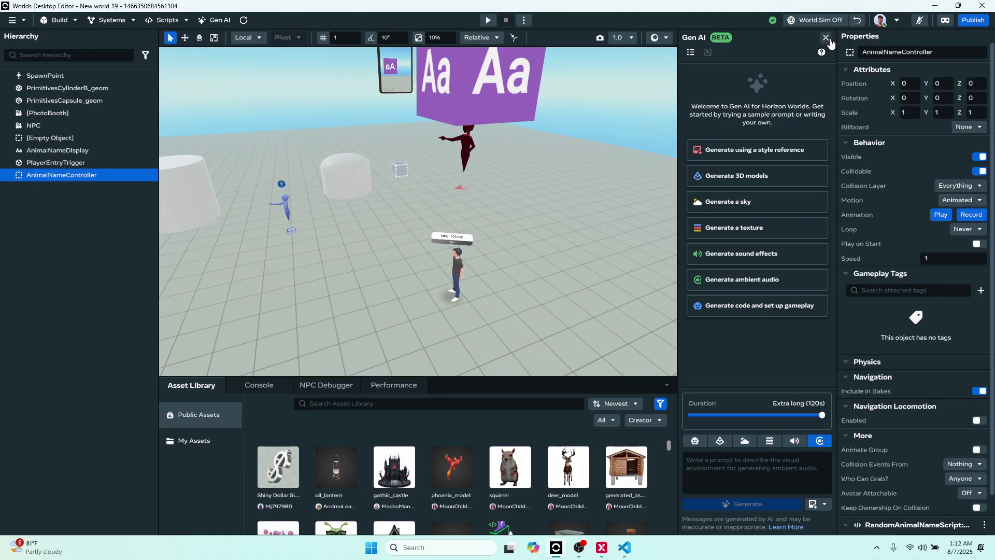
{"action": "left_click", "coordinate": [825, 37]}
{"action": "right_click_drag", "start_coordinate": [626, 147], "coordinate": [639, 189]}
{"action": "scroll", "coordinate": [558, 161], "scroll_direction": "down", "scroll_amount": 5}
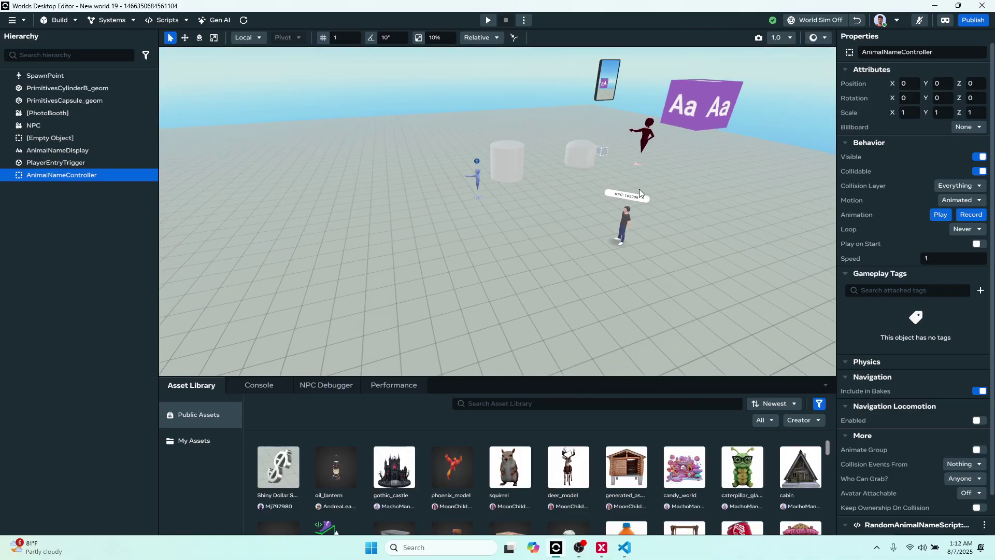
{"action": "scroll", "coordinate": [499, 191], "scroll_direction": "up", "scroll_amount": 3}
{"action": "scroll", "coordinate": [482, 200], "scroll_direction": "up", "scroll_amount": 6}
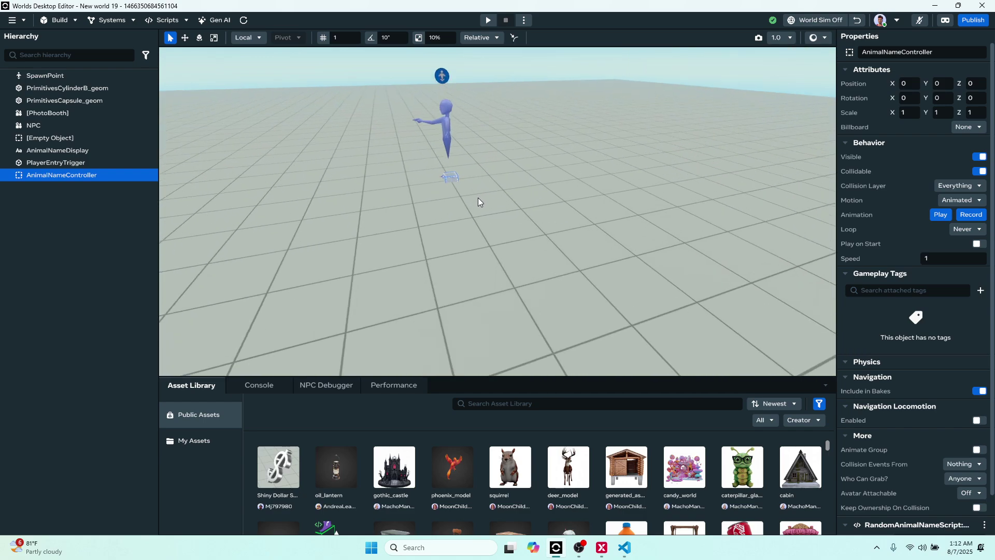
{"action": "scroll", "coordinate": [512, 165], "scroll_direction": "down", "scroll_amount": 3}
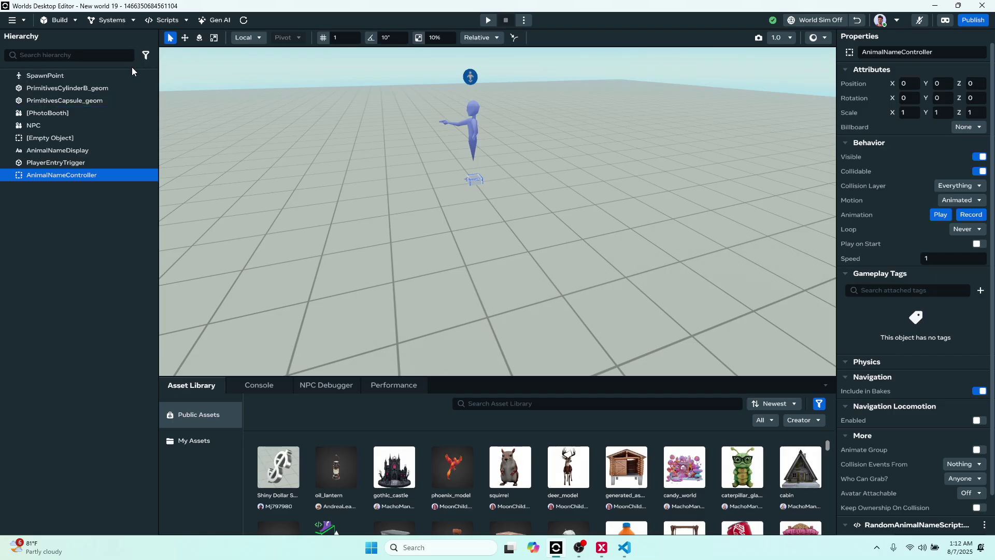
- Filter the hierarchy by the Trigger Zone gizmo type and focus on PlayerEntryTrigger to inspect it from several angles
{"action": "left_click", "coordinate": [188, 85]}
{"action": "left_click", "coordinate": [146, 55]}
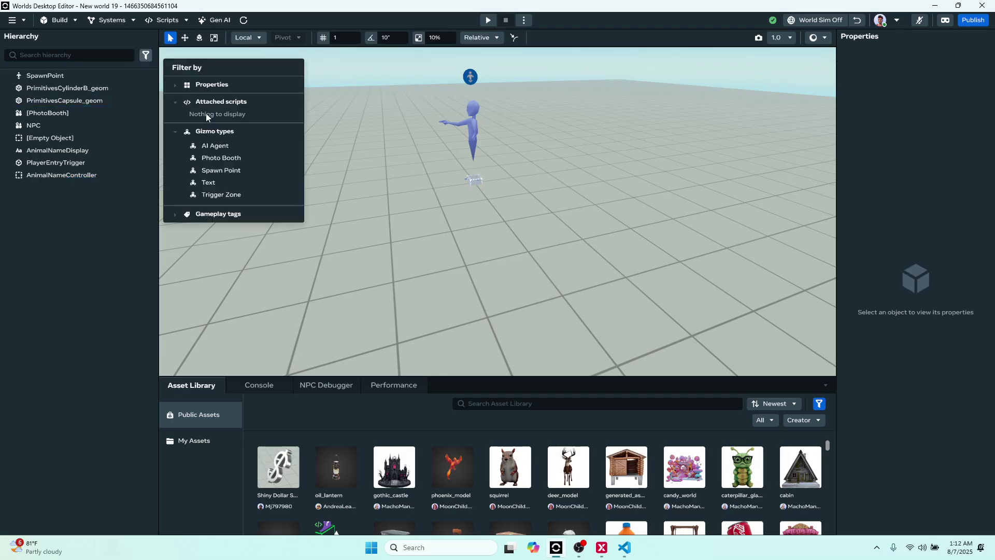
{"action": "left_click", "coordinate": [231, 199]}
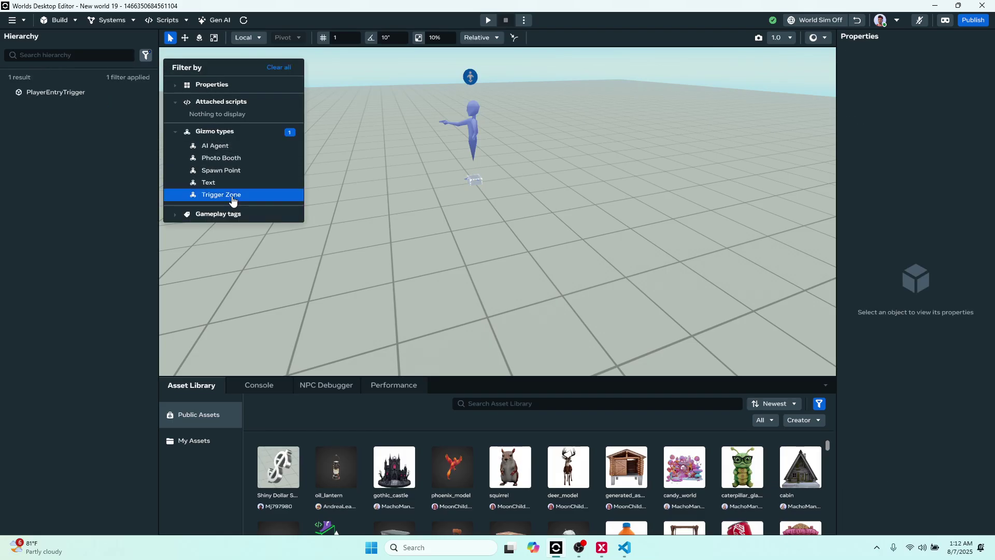
{"action": "left_click", "coordinate": [70, 92]}
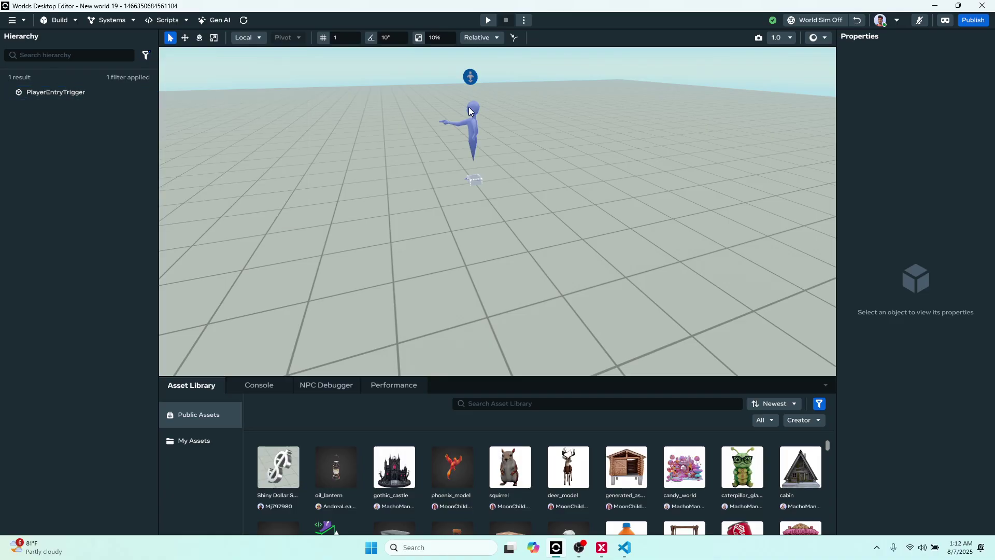
{"action": "left_click", "coordinate": [54, 95]}
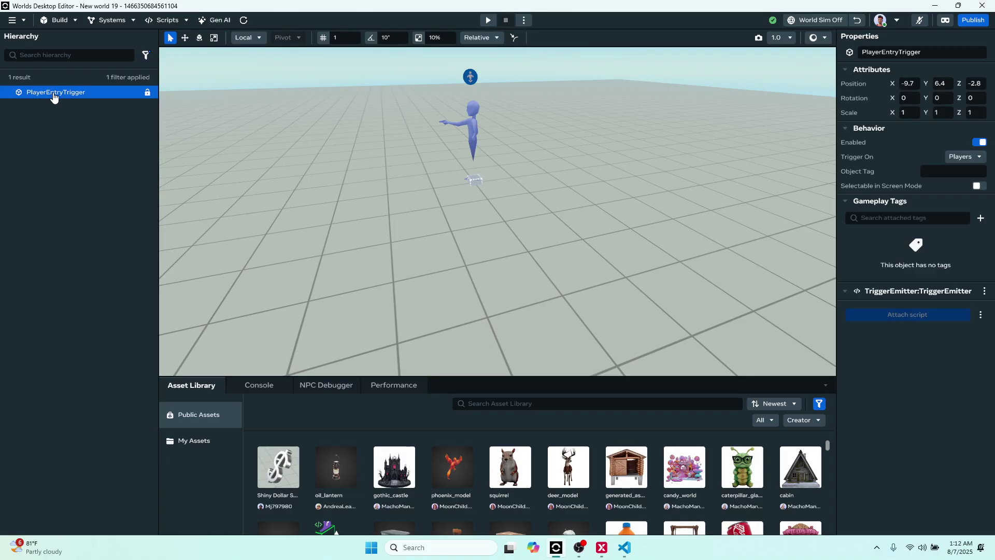
{"action": "double_click", "coordinate": [54, 93]}
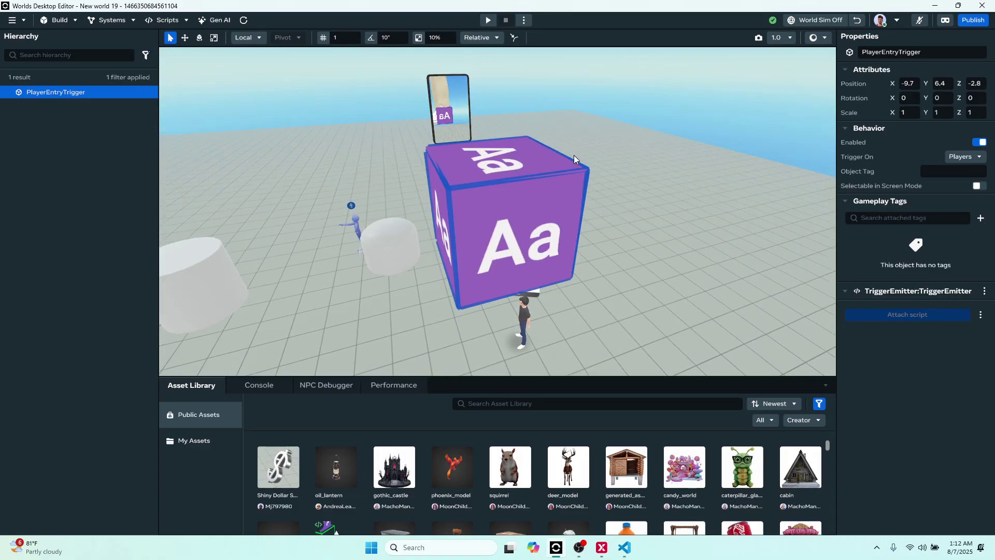
{"action": "middle_click_drag", "start_coordinate": [661, 189], "coordinate": [456, 210]}
{"action": "right_click_drag", "start_coordinate": [456, 210], "coordinate": [488, 194]}
{"action": "middle_click_drag", "start_coordinate": [488, 194], "coordinate": [202, 142]}
{"action": "middle_click_drag", "start_coordinate": [560, 166], "coordinate": [318, 146]}
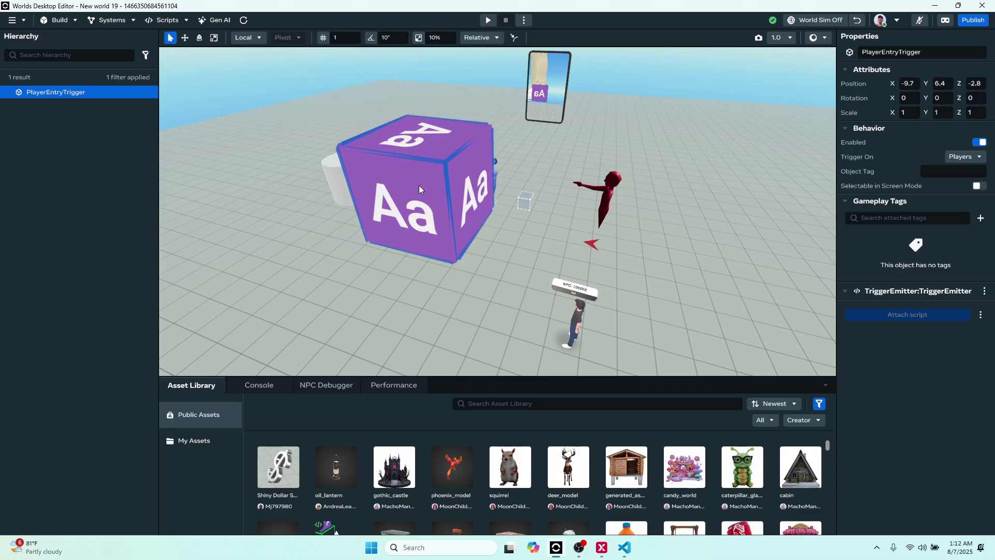
{"action": "right_click_drag", "start_coordinate": [422, 185], "coordinate": [467, 185]}
- Clear the Trigger Zone filter from the hierarchy
{"action": "left_click", "coordinate": [145, 55]}
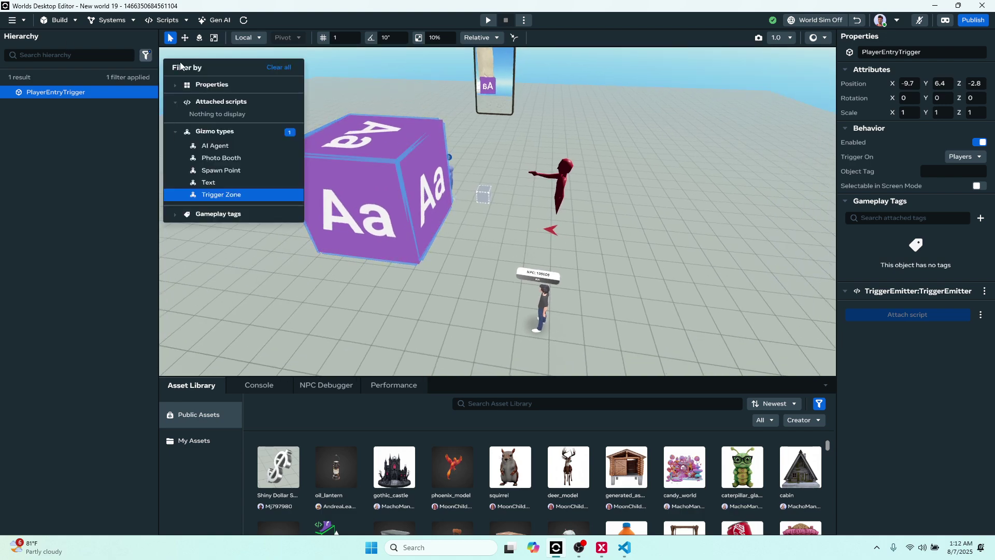
{"action": "left_click", "coordinate": [279, 67]}
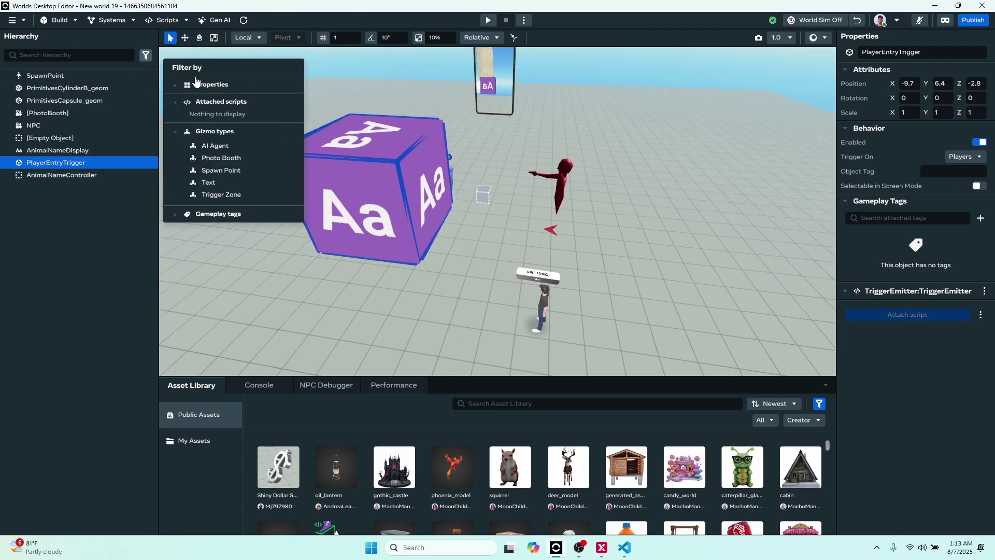
{"action": "left_click", "coordinate": [105, 194]}
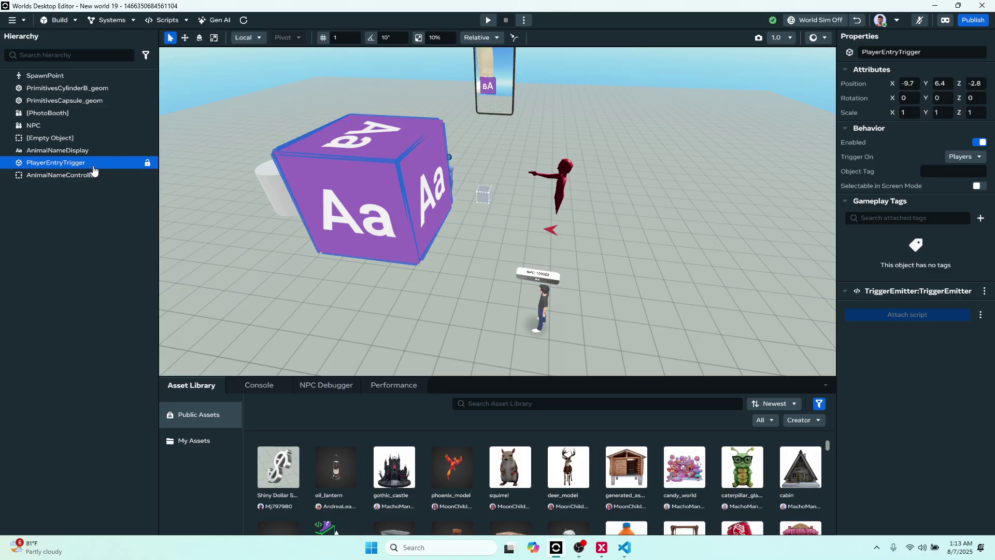
- Move the AnimalNameDisplay text gizmo out of the trigger zone along its Z axis to about -4.77
{"action": "left_click", "coordinate": [98, 150]}
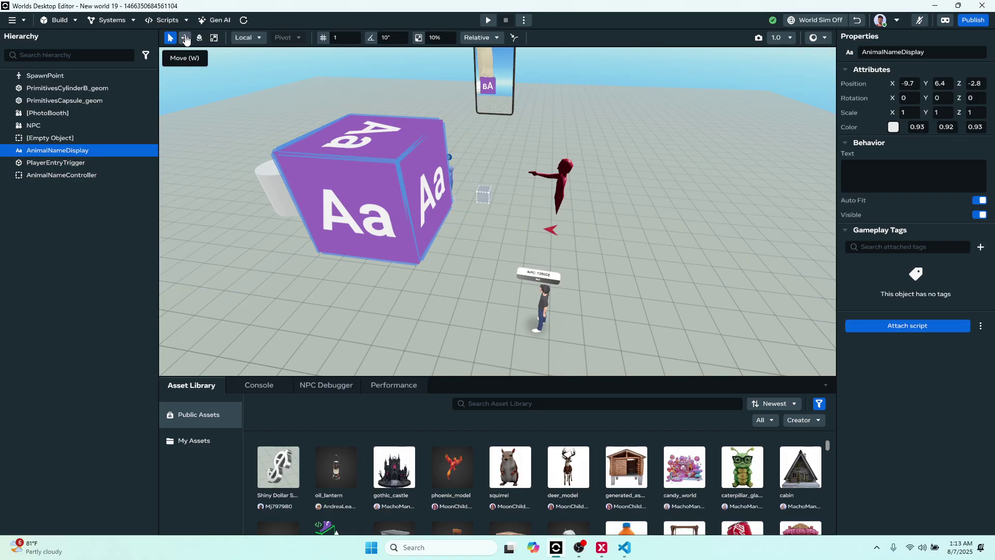
{"action": "left_click", "coordinate": [186, 40]}
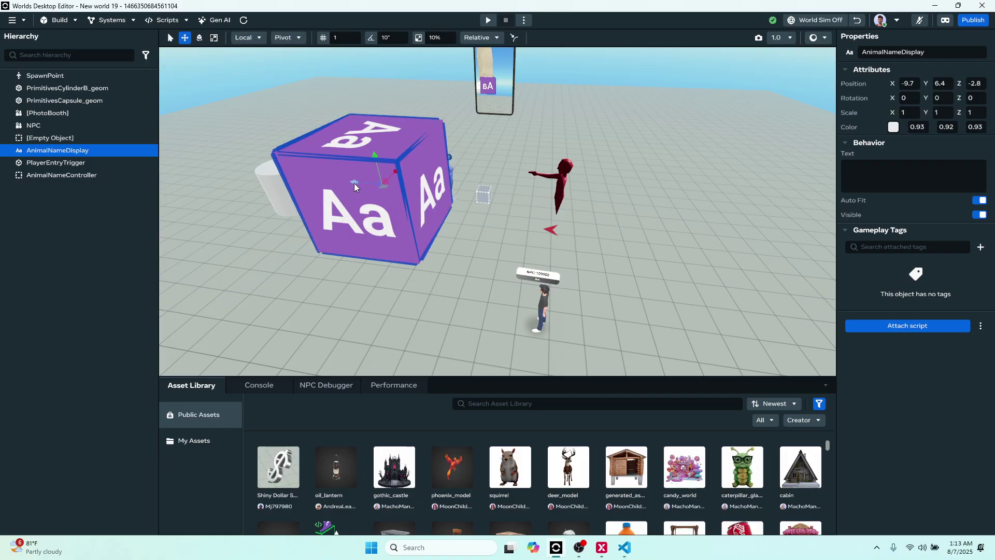
{"action": "left_click_drag", "start_coordinate": [353, 183], "coordinate": [559, 198]}
{"action": "left_click", "coordinate": [372, 179]}
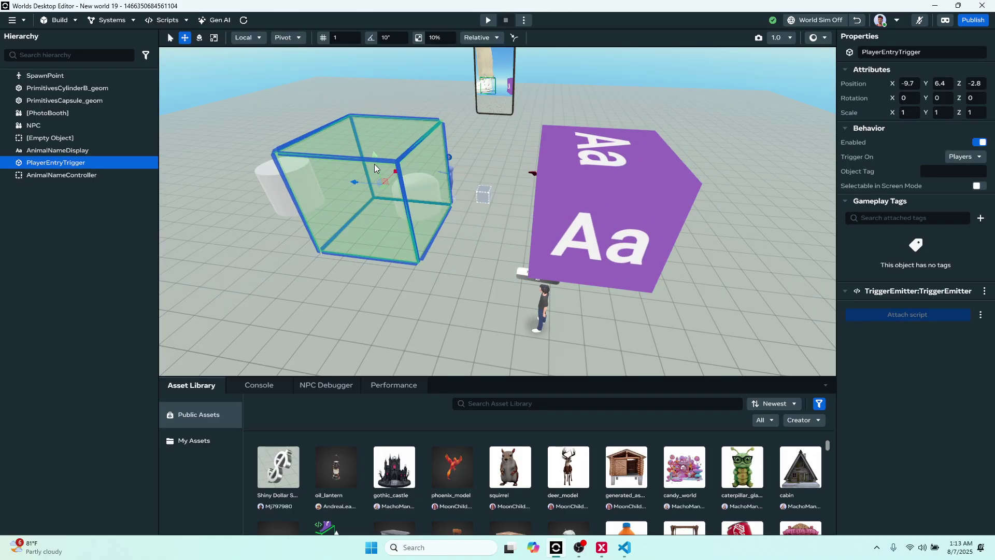
- Set the text of the AnimalNameDisplay gizmo to "Hello" and view it in the world
{"action": "left_click", "coordinate": [574, 193]}
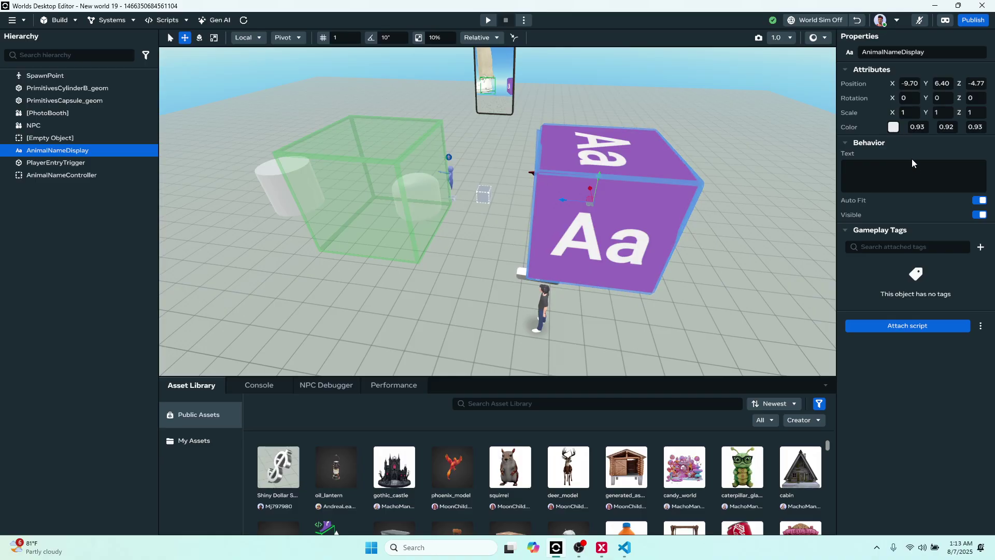
{"action": "scroll", "coordinate": [716, 228], "scroll_direction": "down", "scroll_amount": 4}
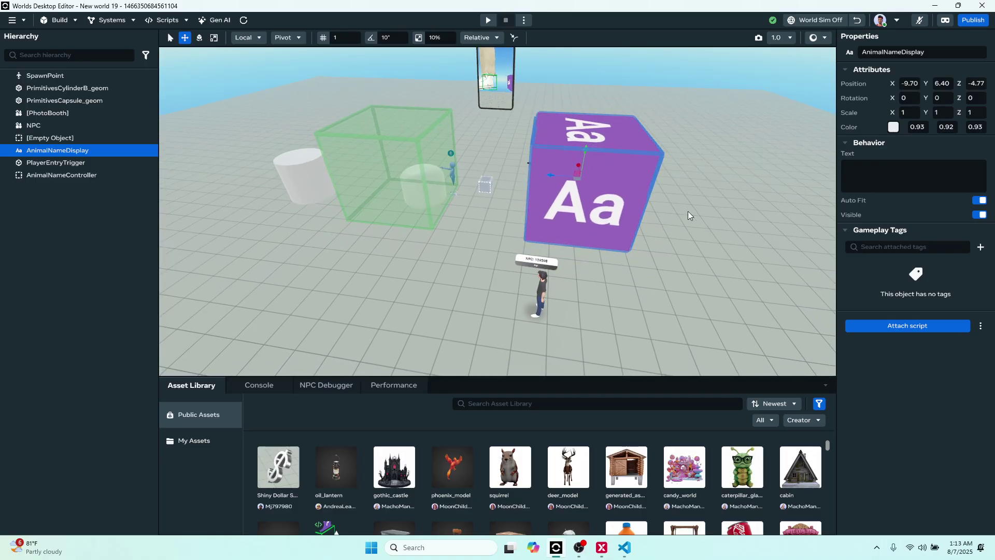
{"action": "left_click", "coordinate": [904, 169]}
{"action": "type", "text": "Hello"}
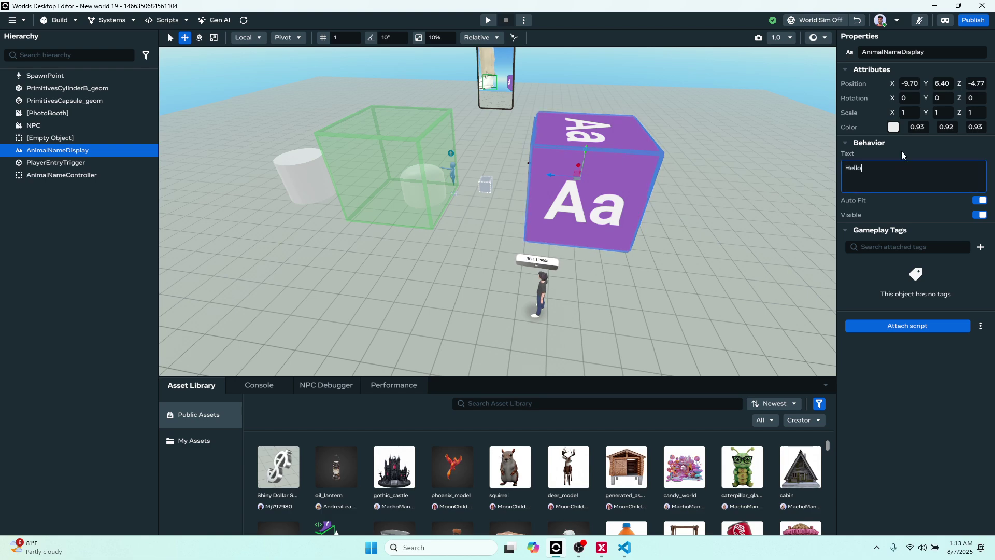
{"action": "left_click", "coordinate": [901, 152]}
{"action": "right_click_drag", "start_coordinate": [510, 187], "coordinate": [645, 183]}
{"action": "middle_click_drag", "start_coordinate": [527, 209], "coordinate": [601, 195]}
{"action": "scroll", "coordinate": [620, 235], "scroll_direction": "down", "scroll_amount": 3}
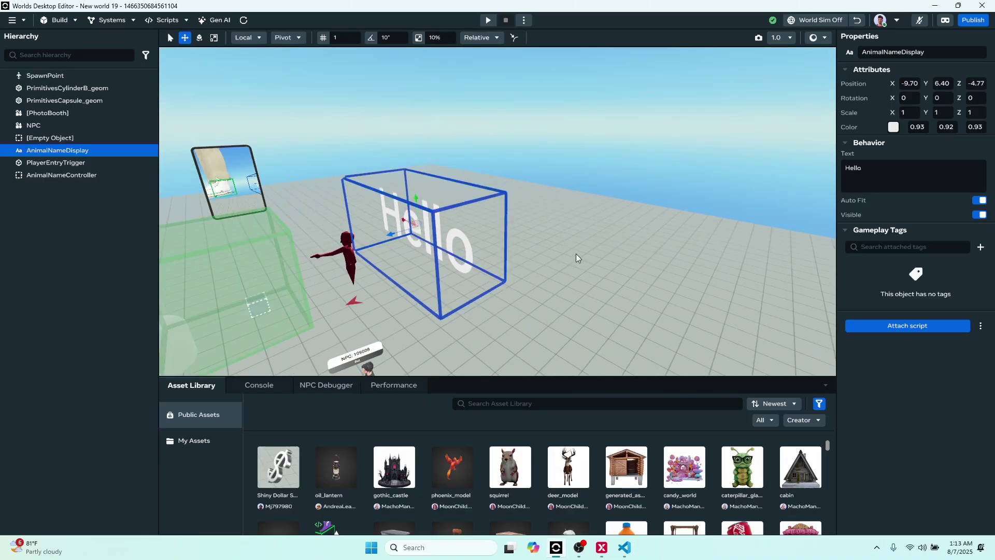
{"action": "middle_click_drag", "start_coordinate": [588, 245], "coordinate": [676, 204]}
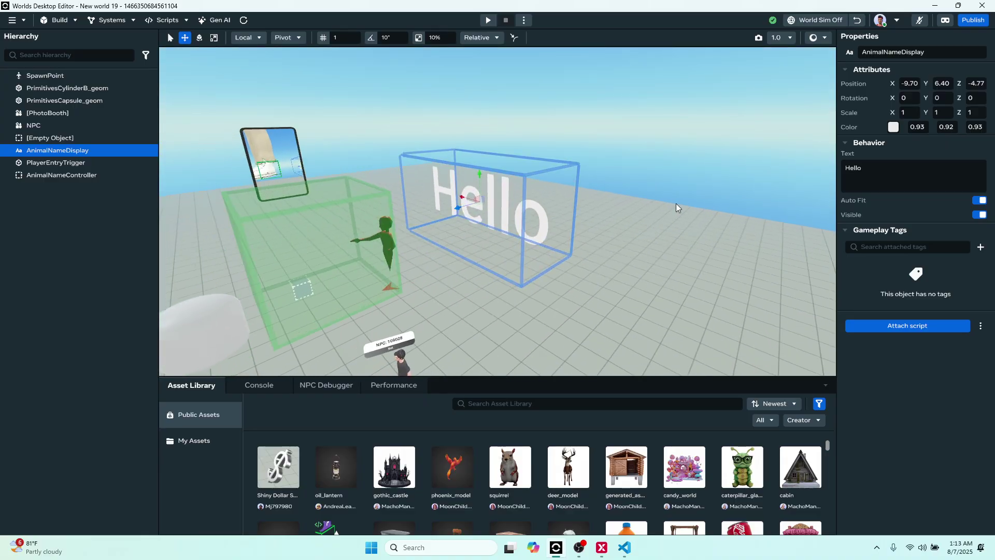
{"action": "right_click_drag", "start_coordinate": [676, 204], "coordinate": [599, 222]}
- Select PlayerEntryTrigger and check the available Trigger On options without changing the setting
{"action": "left_click", "coordinate": [436, 166]}
{"action": "left_click", "coordinate": [961, 156]}
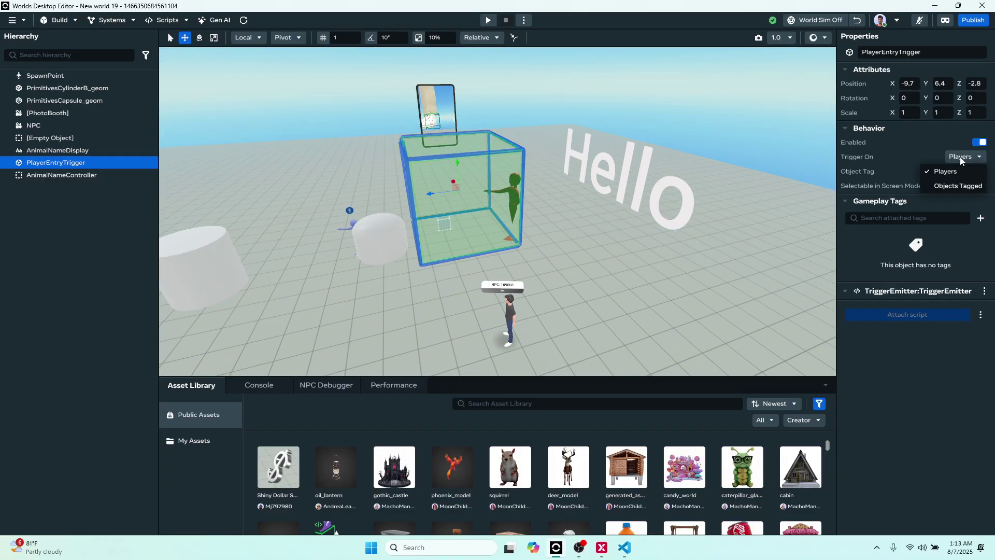
{"action": "left_click", "coordinate": [932, 155]}
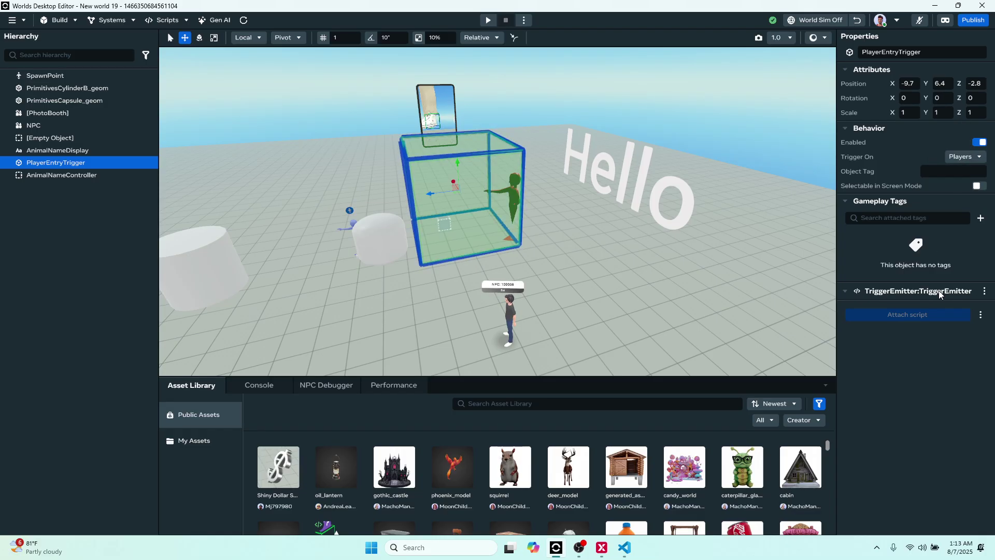
- Set the PlayerEntryTrigger position to X 0, Y 0, Z 0
{"action": "middle_click_drag", "start_coordinate": [540, 246], "coordinate": [723, 248]}
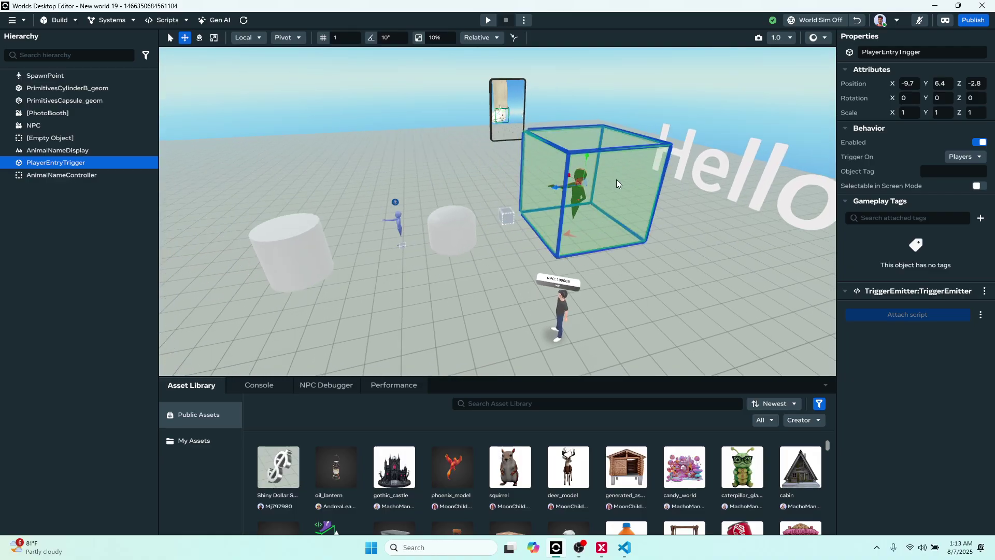
{"action": "middle_click_drag", "start_coordinate": [617, 179], "coordinate": [577, 57]}
{"action": "scroll", "coordinate": [597, 158], "scroll_direction": "down", "scroll_amount": 3}
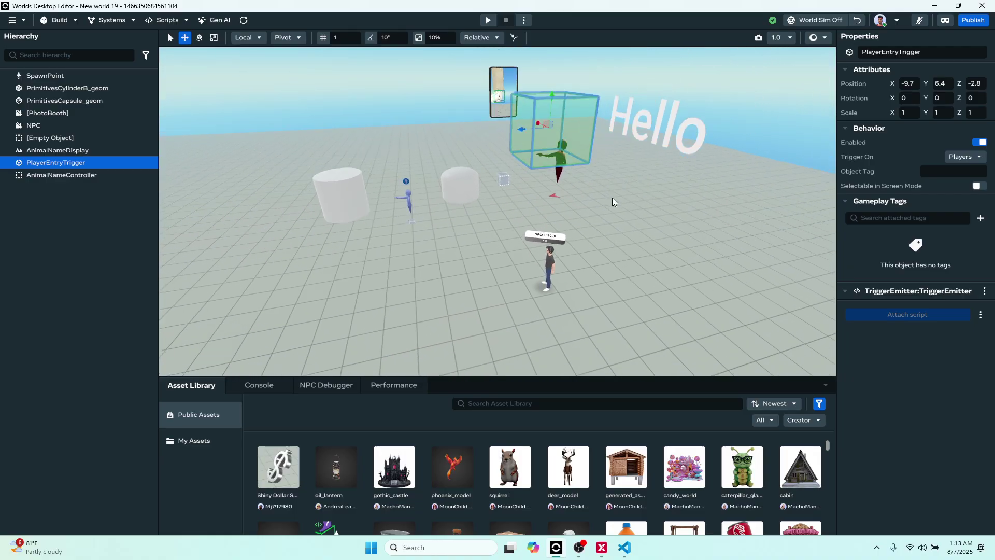
{"action": "scroll", "coordinate": [612, 198], "scroll_direction": "down", "scroll_amount": 1}
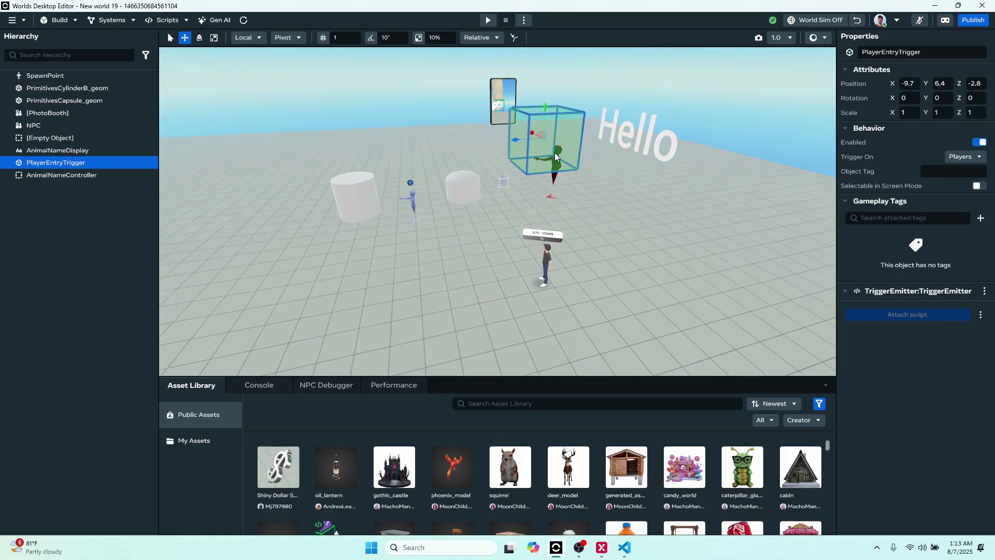
{"action": "left_click", "coordinate": [907, 84]}
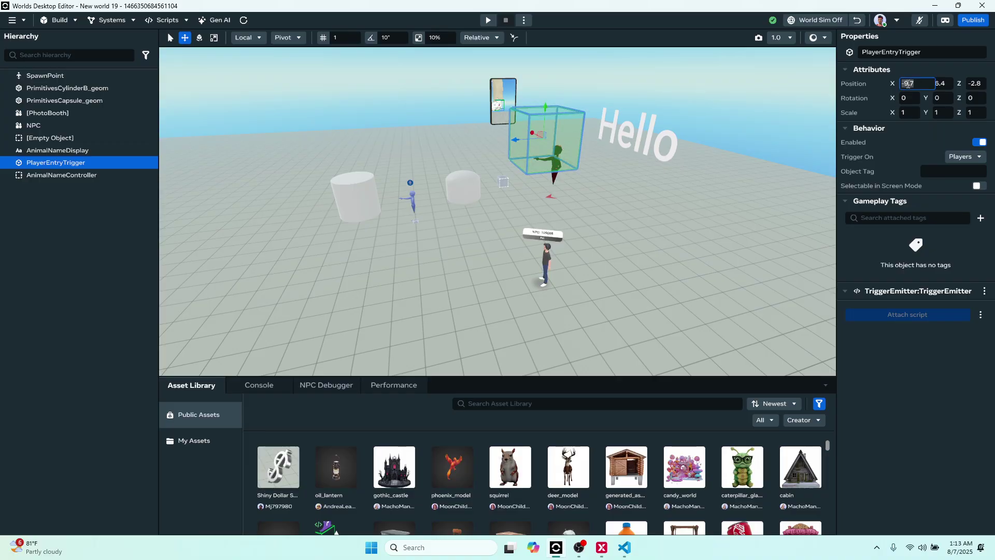
{"action": "type", "text": "0"}
{"action": "key", "text": "Tab"}
{"action": "type", "text": "0"}
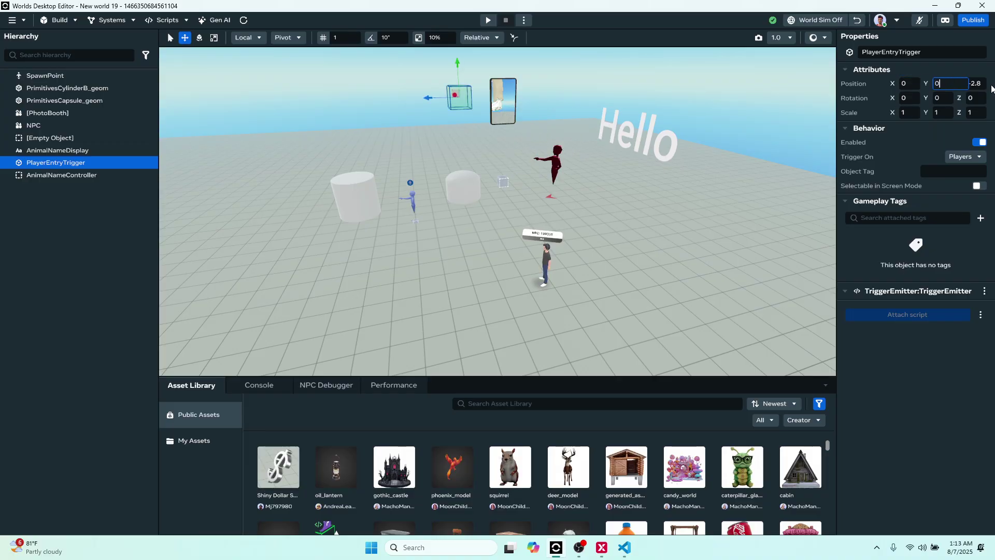
{"action": "left_click", "coordinate": [973, 82]}
{"action": "type", "text": "0"}
{"action": "left_click", "coordinate": [785, 150]}
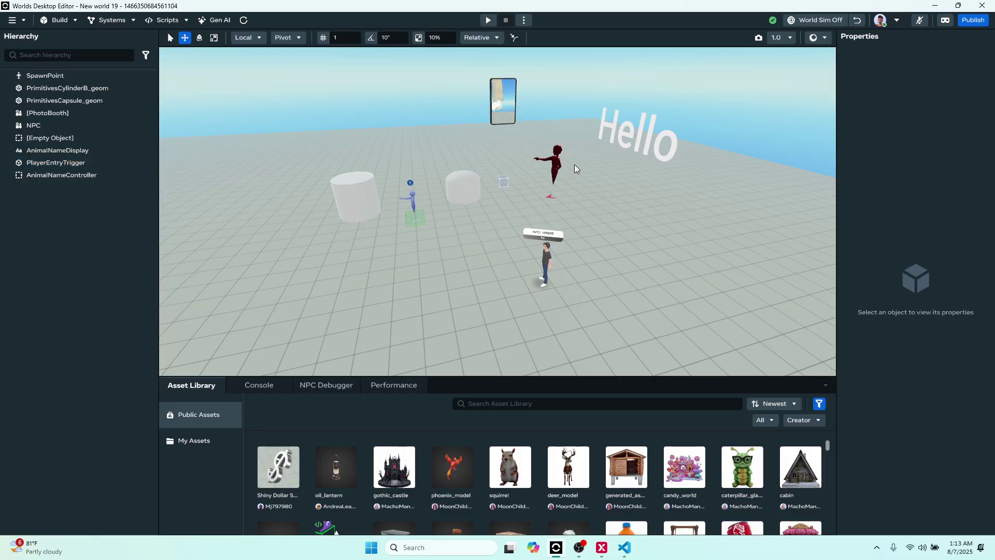
- Move the AnimalNameDisplay text along its Z axis to about 0.29
{"action": "left_click", "coordinate": [623, 136]}
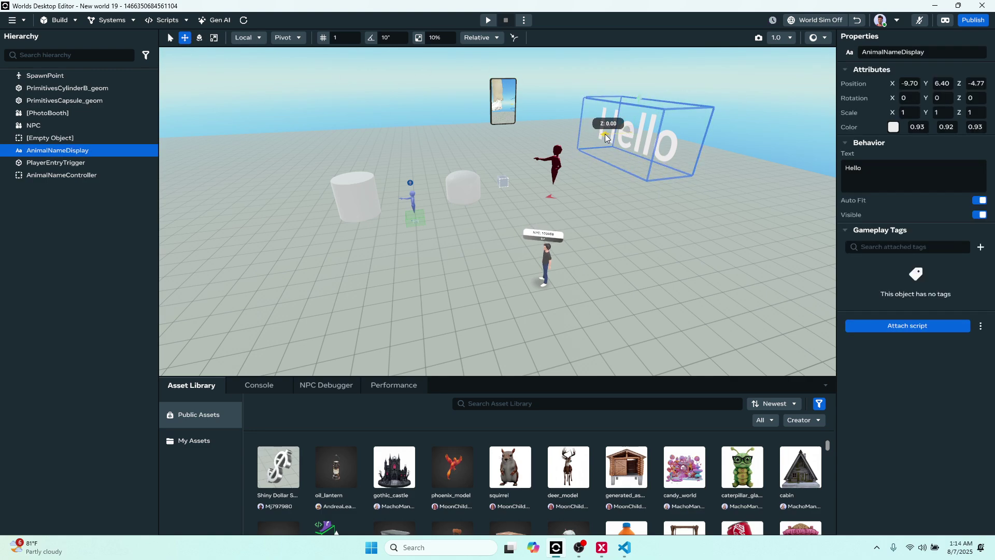
{"action": "left_click_drag", "start_coordinate": [604, 134], "coordinate": [329, 158]}
{"action": "right_click_drag", "start_coordinate": [521, 239], "coordinate": [518, 199]}
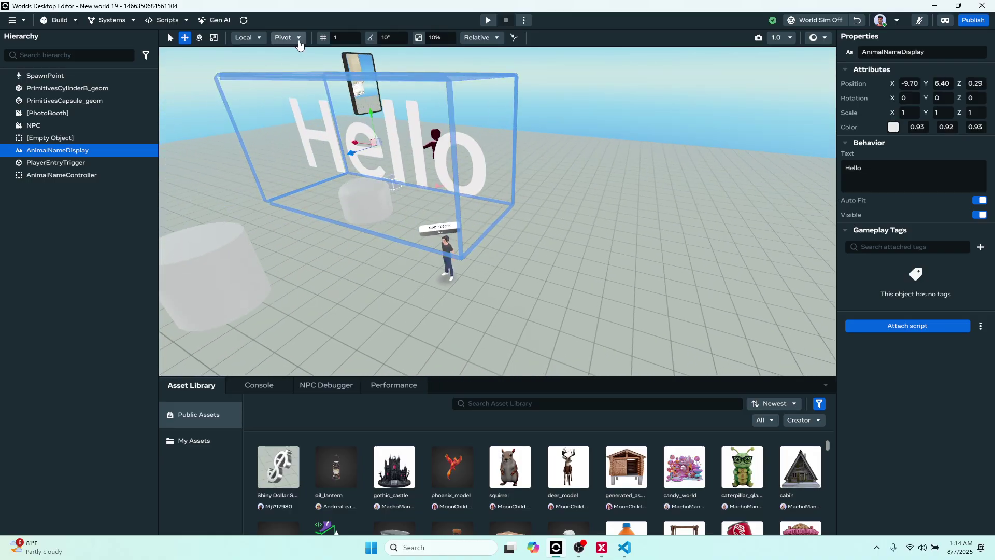
- Turn on position snapping with an increment of 1 and move the Hello text along X to -5.70
{"action": "left_click", "coordinate": [322, 39]}
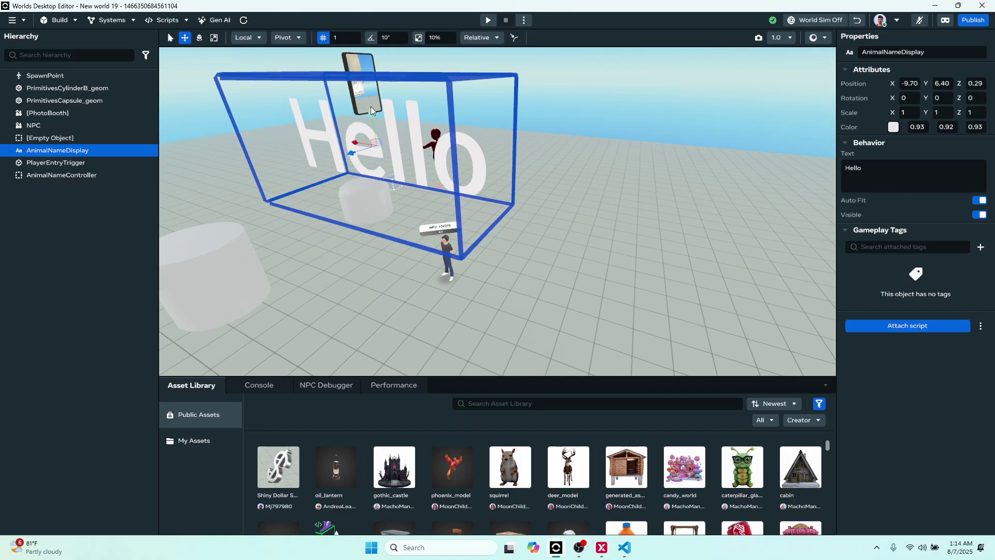
{"action": "left_click_drag", "start_coordinate": [359, 142], "coordinate": [194, 118]}
{"action": "middle_click_drag", "start_coordinate": [344, 164], "coordinate": [488, 169]}
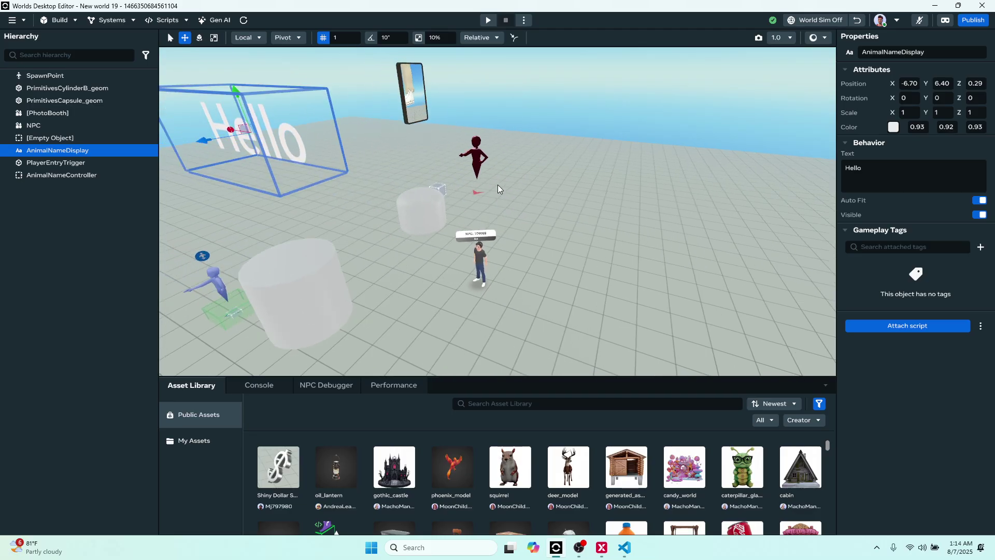
- Set the position snap increment to 2 and move the Hello text above the spawn point, to X 0.29 and Y 2.40
{"action": "type", "text": "2"}
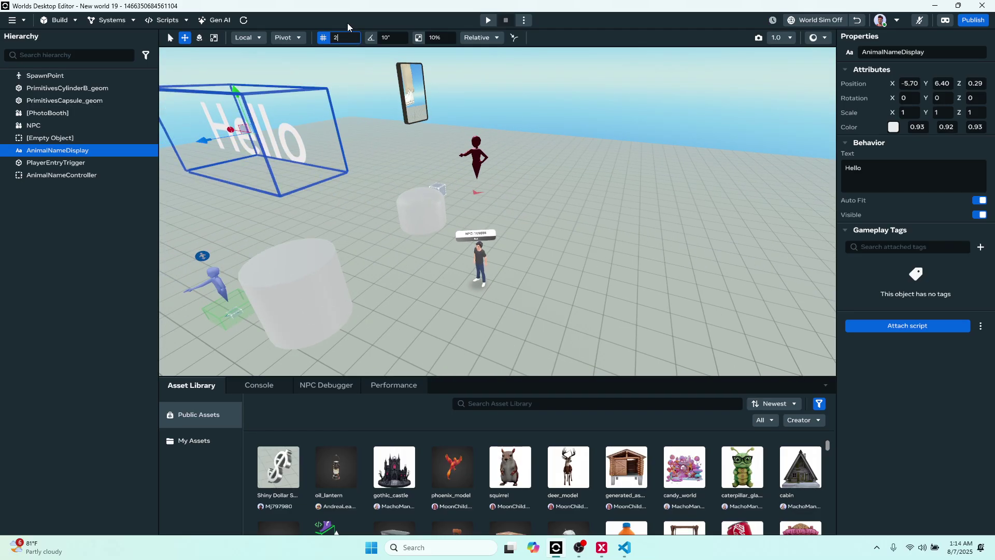
{"action": "scroll", "coordinate": [346, 194], "scroll_direction": "down", "scroll_amount": 4}
{"action": "middle_click_drag", "start_coordinate": [348, 259], "coordinate": [483, 222]}
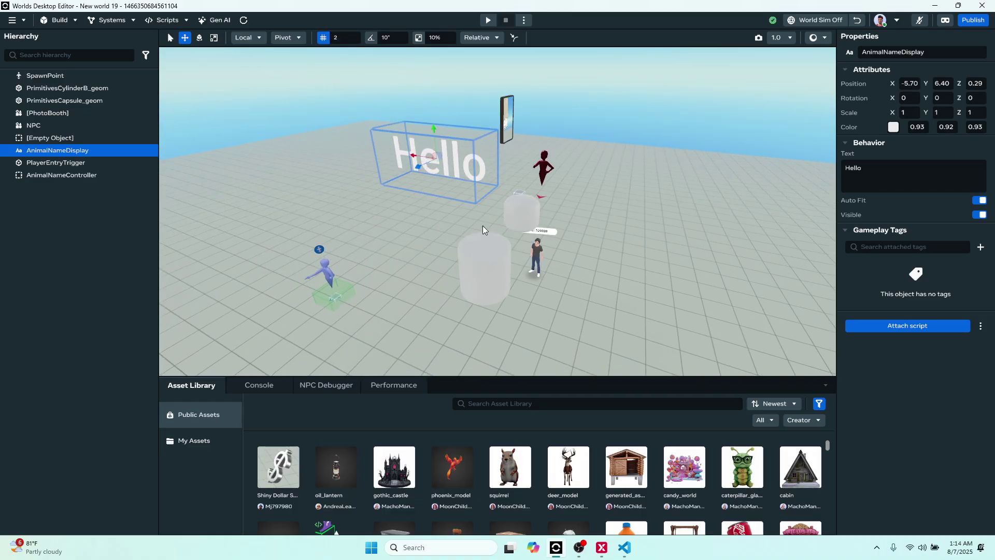
{"action": "left_click_drag", "start_coordinate": [409, 148], "coordinate": [223, 142]}
{"action": "left_click_drag", "start_coordinate": [249, 91], "coordinate": [290, 268]}
{"action": "left_click", "coordinate": [291, 269]}
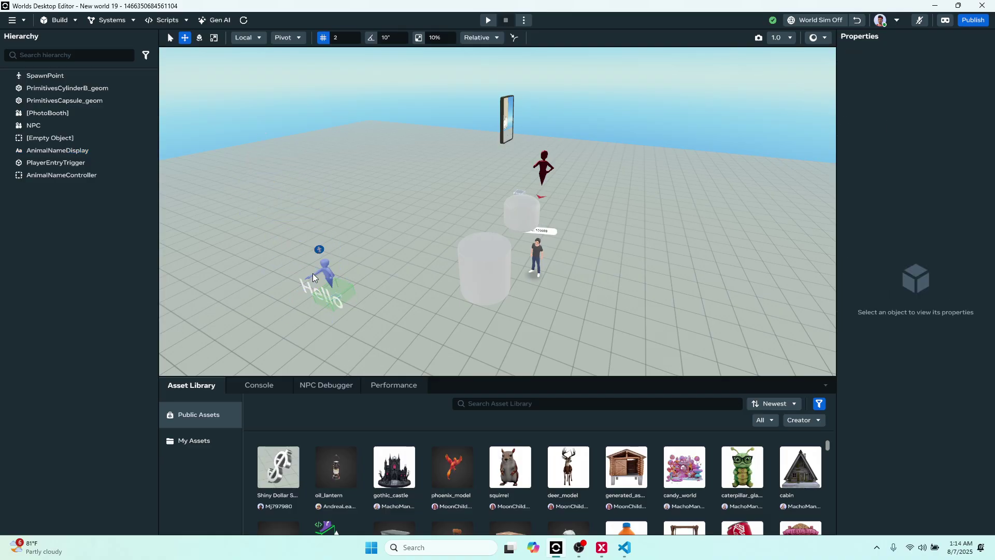
{"action": "left_click", "coordinate": [316, 303]}
{"action": "left_click_drag", "start_coordinate": [312, 266], "coordinate": [301, 218]}
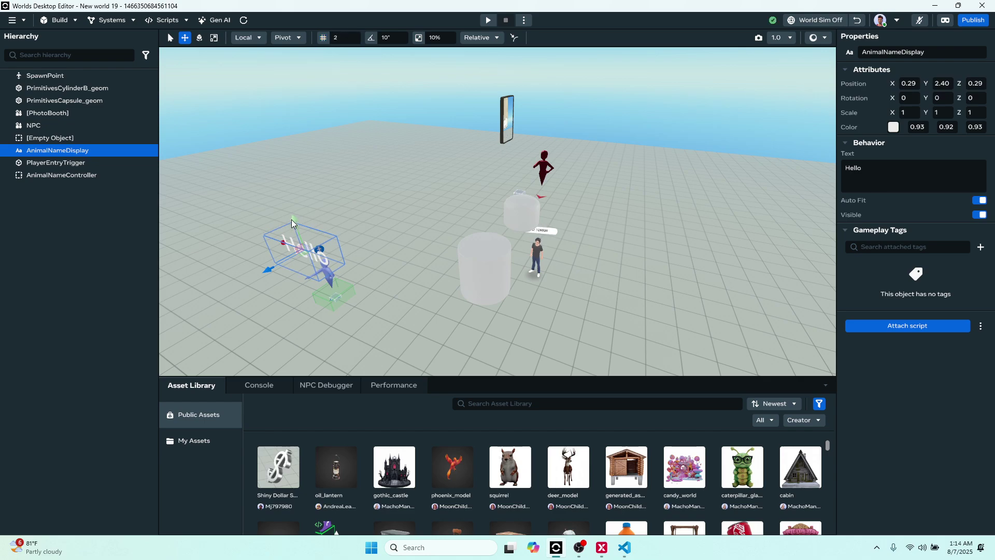
- Place the Hello text without snapping just beyond the spawn point figure, at about X -0.04, Y 1.68, Z 2.49
{"action": "key", "text": "f"}
{"action": "left_click_drag", "start_coordinate": [497, 185], "coordinate": [502, 271]}
{"action": "scroll", "coordinate": [543, 264], "scroll_direction": "down", "scroll_amount": 3}
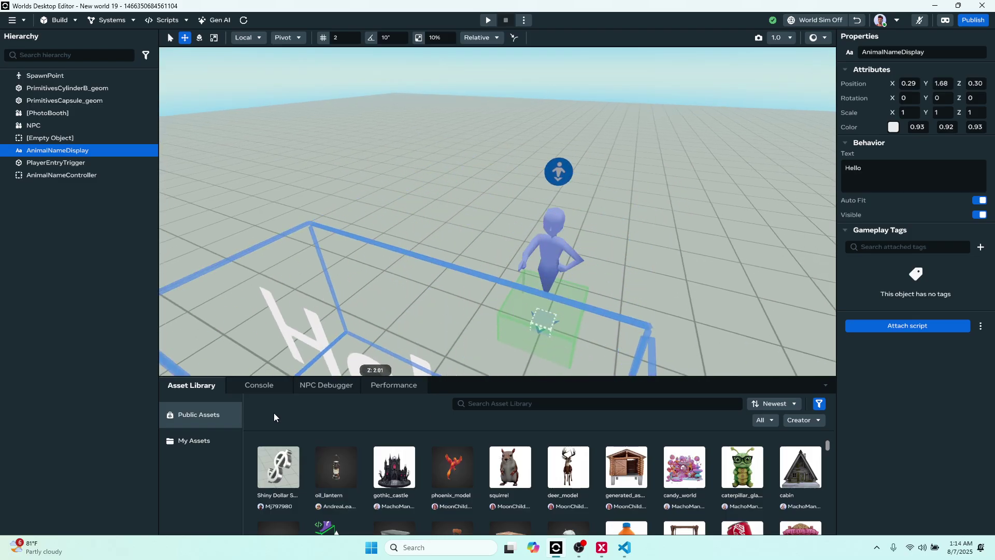
{"action": "left_click_drag", "start_coordinate": [222, 430], "coordinate": [220, 432]}
{"action": "left_click_drag", "start_coordinate": [653, 228], "coordinate": [161, 194], "text": "alt"}
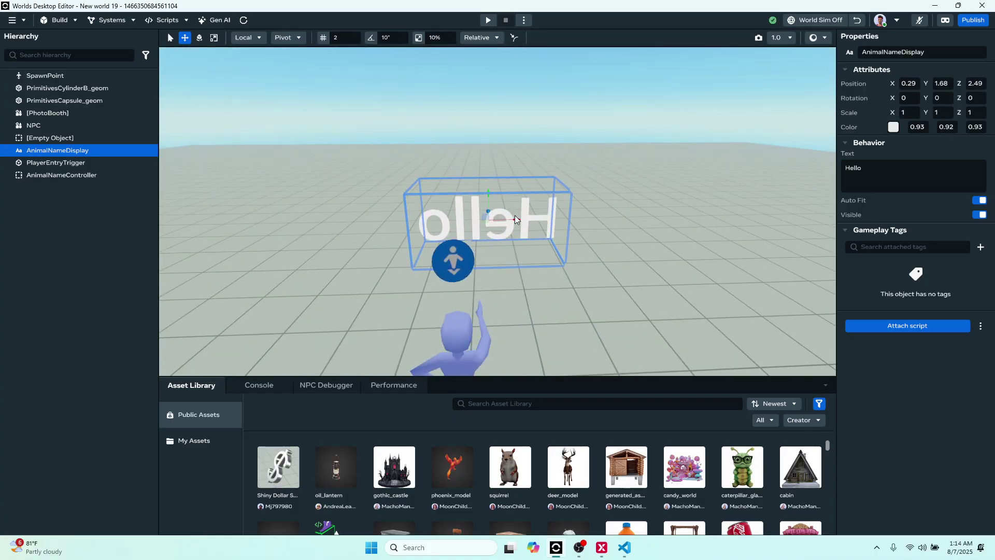
{"action": "left_click_drag", "start_coordinate": [516, 219], "coordinate": [504, 223]}
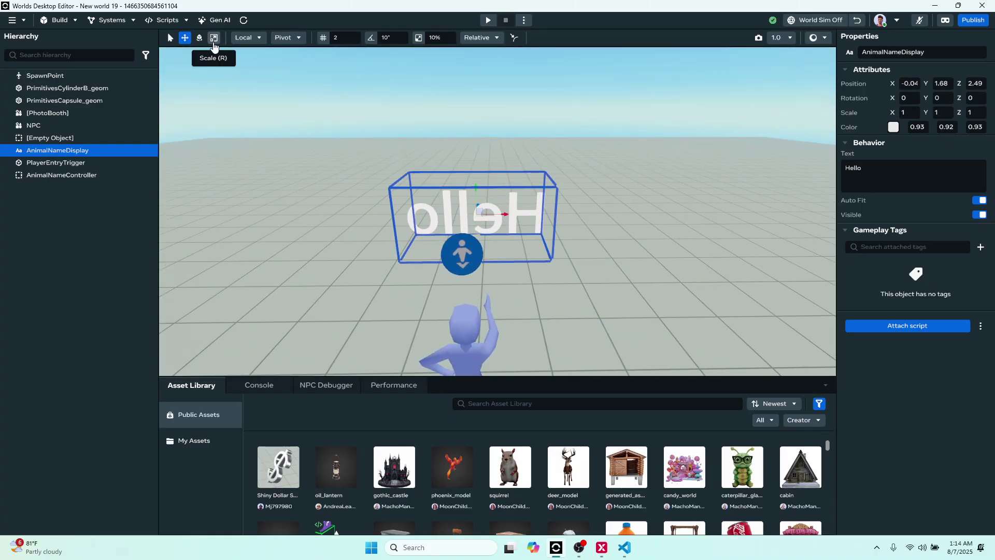
- Turn on rotation snapping at 45° and rotate the Hello text 180° about its Y axis
{"action": "left_click", "coordinate": [199, 37]}
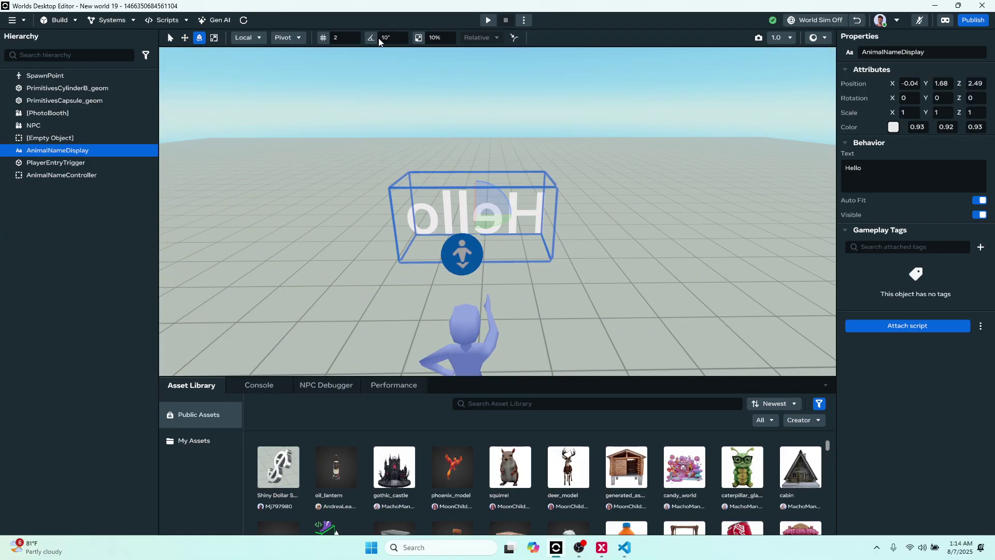
{"action": "left_click", "coordinate": [387, 38]}
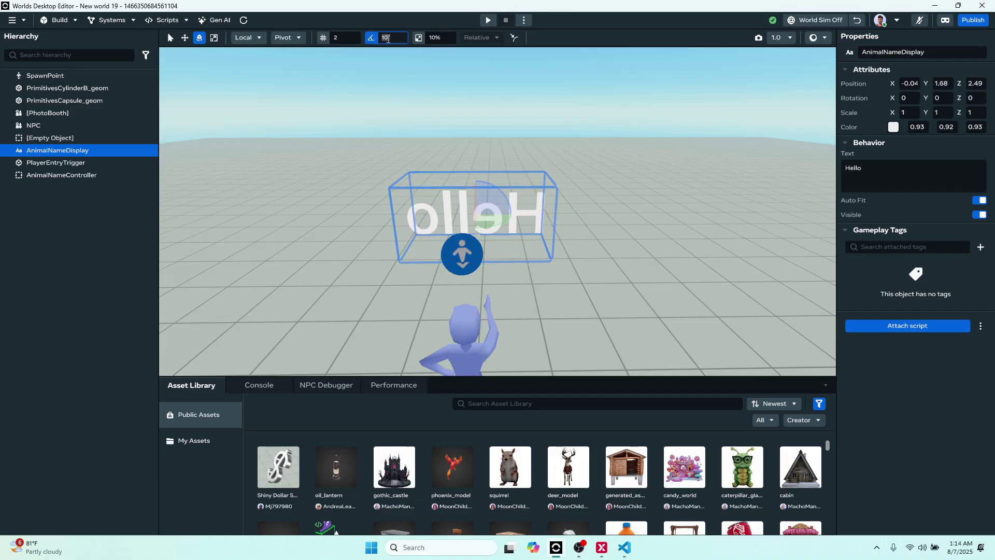
{"action": "type", "text": "45"}
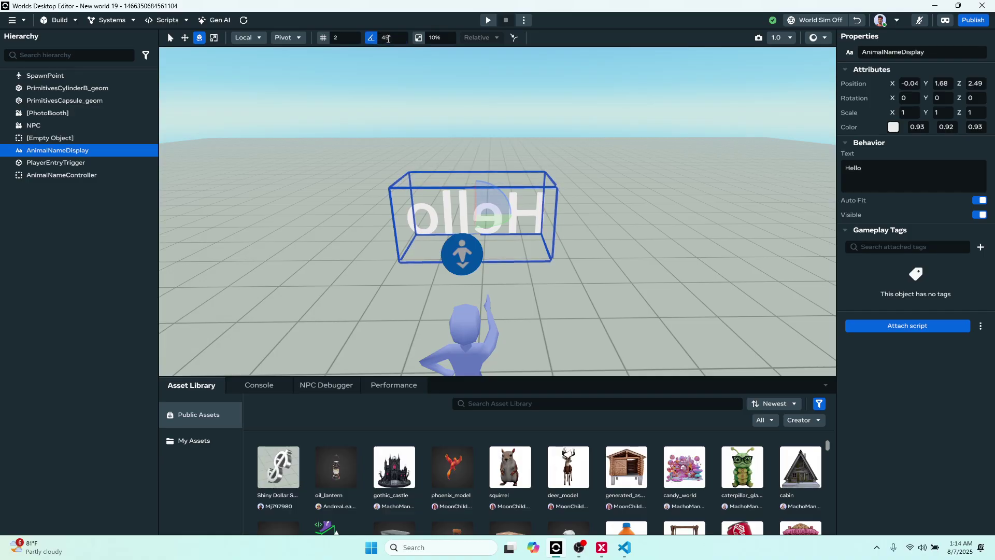
{"action": "left_click_drag", "start_coordinate": [508, 218], "coordinate": [524, 167]}
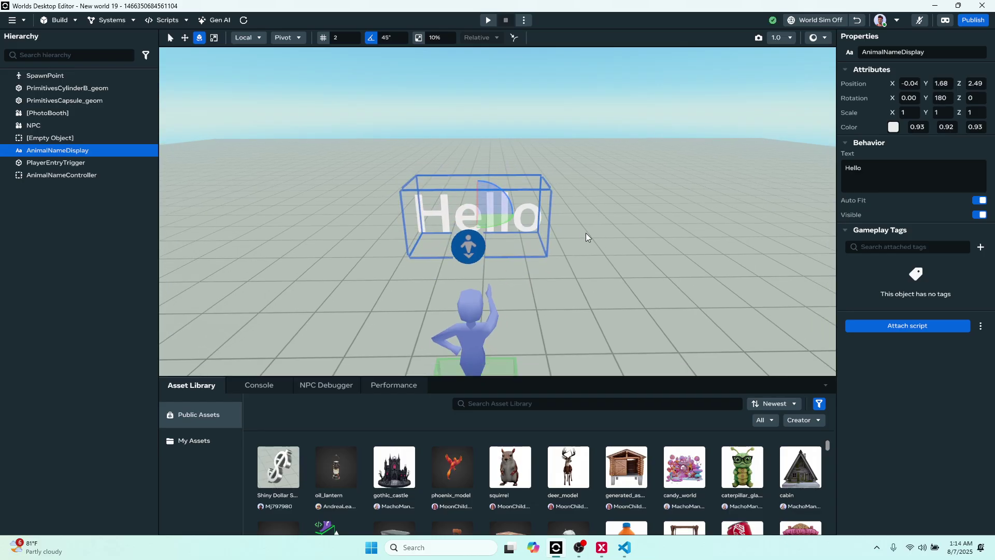
- Select PlayerEntryTrigger at the spawn point and stretch it along X to a scale of about 3.42
{"action": "middle_click_drag", "start_coordinate": [582, 231], "coordinate": [304, 131]}
{"action": "scroll", "coordinate": [562, 210], "scroll_direction": "down", "scroll_amount": 1}
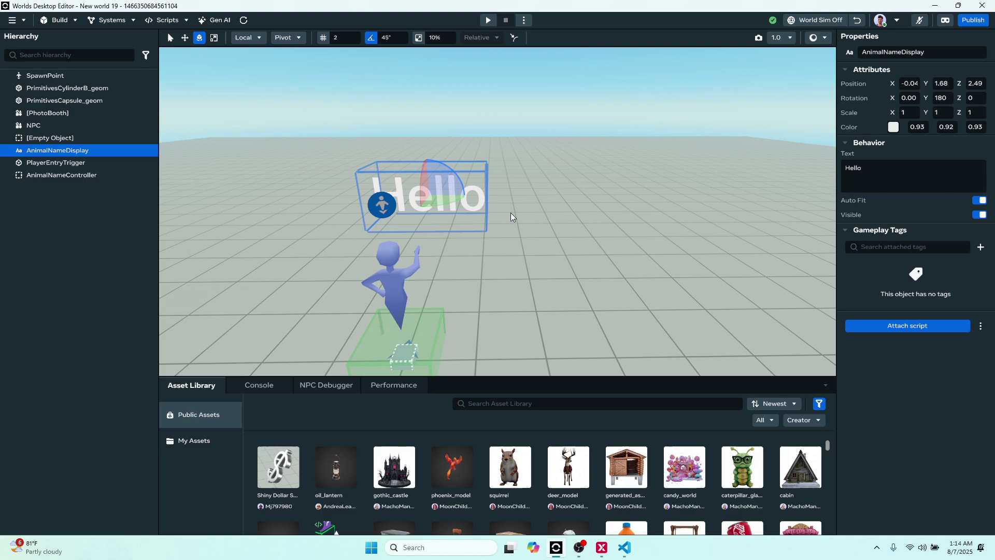
{"action": "middle_click_drag", "start_coordinate": [511, 213], "coordinate": [349, 102]}
{"action": "right_click_drag", "start_coordinate": [512, 269], "coordinate": [456, 283]}
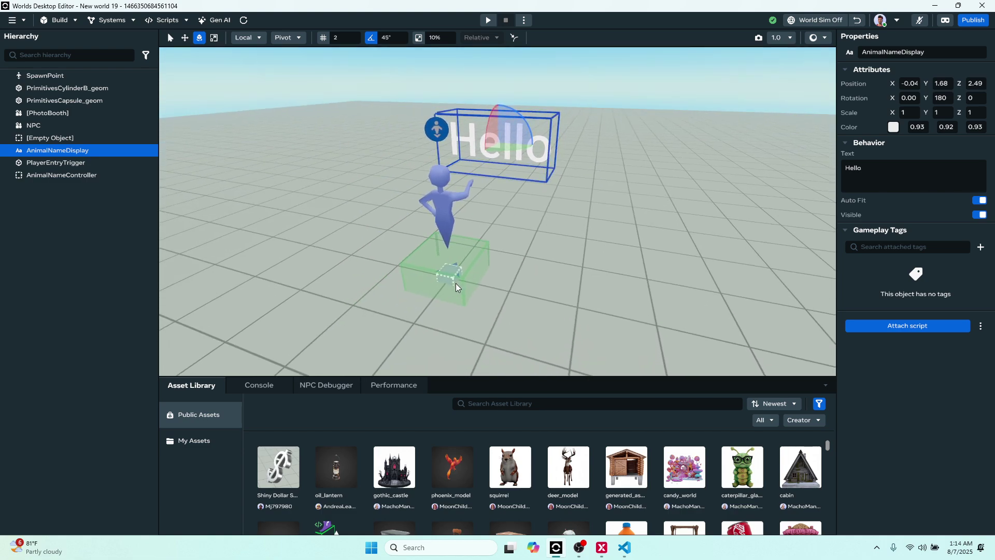
{"action": "left_click", "coordinate": [457, 284]}
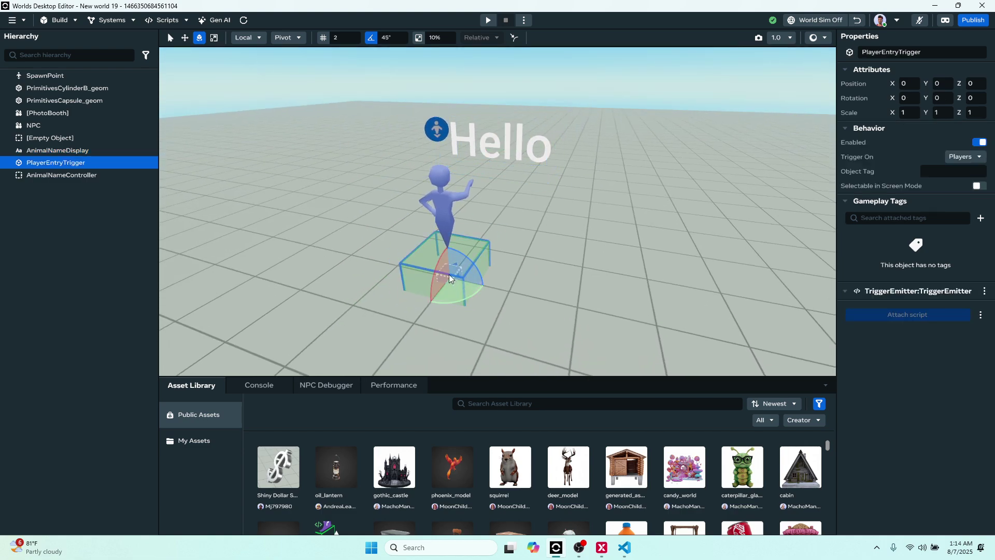
{"action": "left_click", "coordinate": [216, 39]}
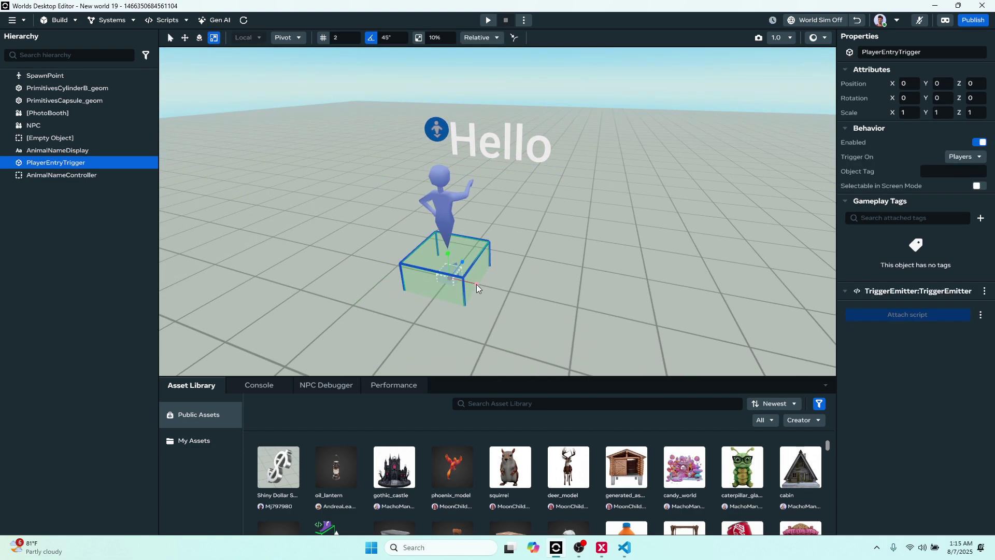
{"action": "left_click_drag", "start_coordinate": [477, 284], "coordinate": [548, 297]}
{"action": "right_click_drag", "start_coordinate": [588, 243], "coordinate": [627, 195]}
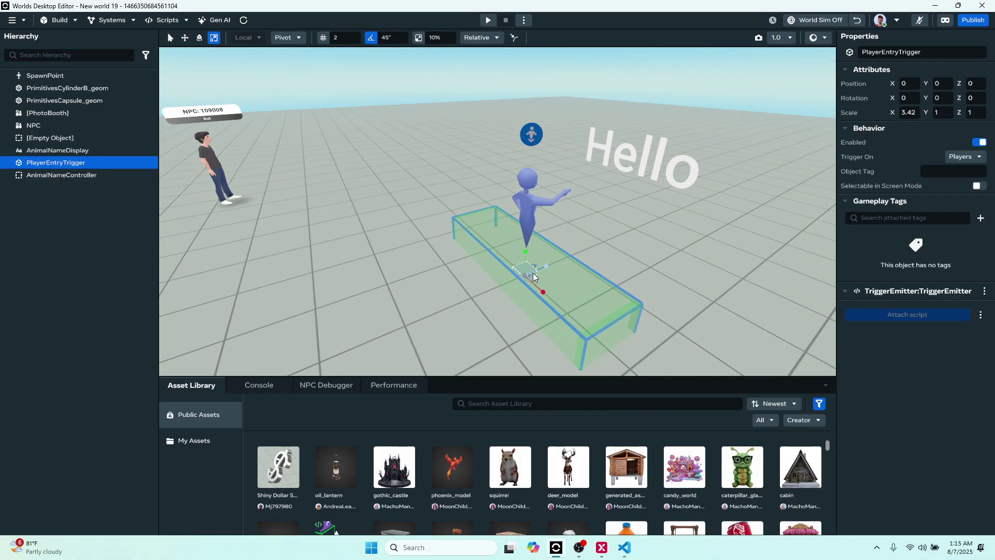
- Scale PlayerEntryTrigger up uniformly to about 6.29 in X and 1.84 in Y, and stretch it along Z to about 5.82
{"action": "left_click_drag", "start_coordinate": [533, 274], "coordinate": [564, 254]}
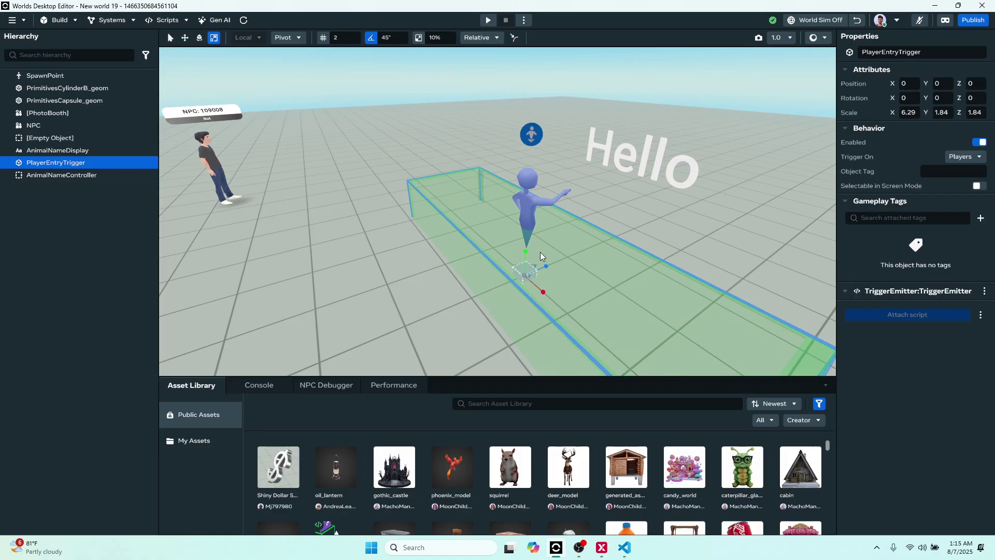
{"action": "left_click_drag", "start_coordinate": [546, 265], "coordinate": [592, 249]}
{"action": "right_click_drag", "start_coordinate": [604, 235], "coordinate": [525, 225]}
{"action": "middle_click_drag", "start_coordinate": [524, 225], "coordinate": [693, 191]}
{"action": "middle_click_drag", "start_coordinate": [552, 164], "coordinate": [649, 158]}
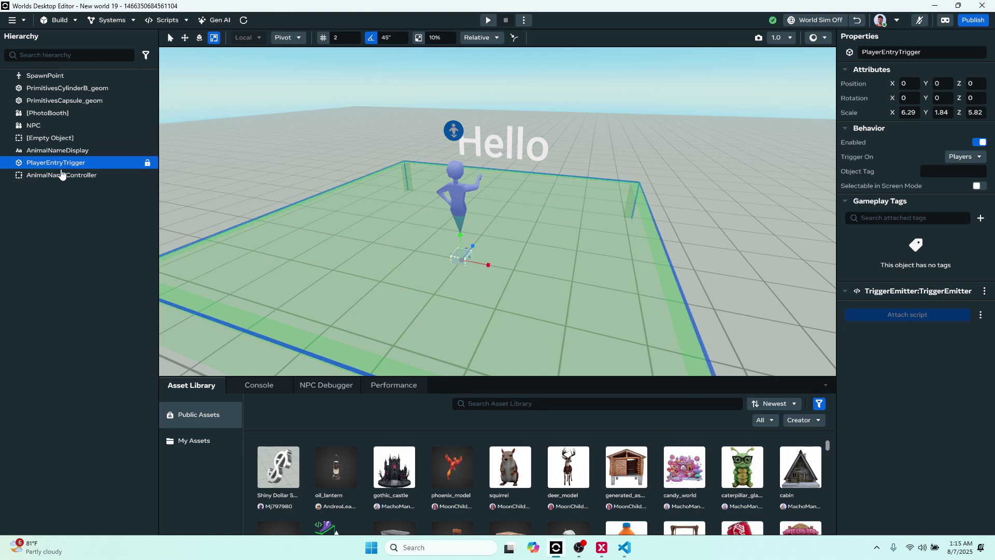
- Focus on the [Empty Object] and on AnimalNameController, and check the textGizmo reference of the controller's RandomAnimalNameScript
{"action": "left_click", "coordinate": [83, 139]}
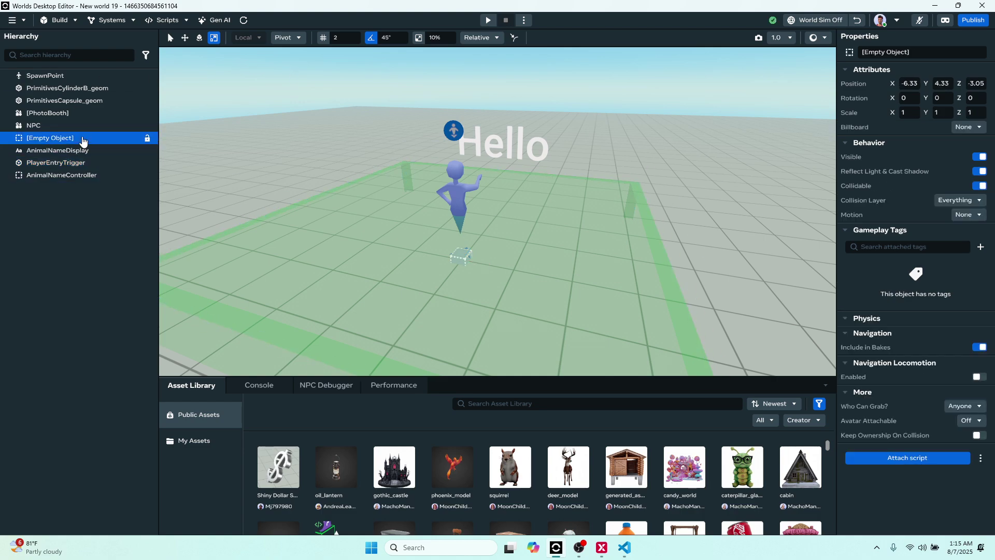
{"action": "double_click", "coordinate": [83, 139]}
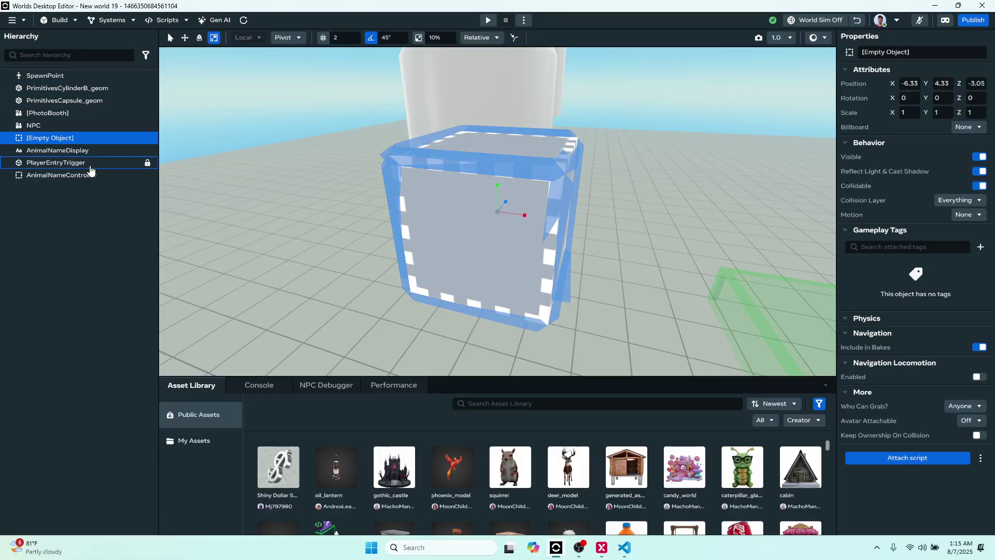
{"action": "left_click", "coordinate": [98, 174]}
{"action": "double_click", "coordinate": [99, 174]}
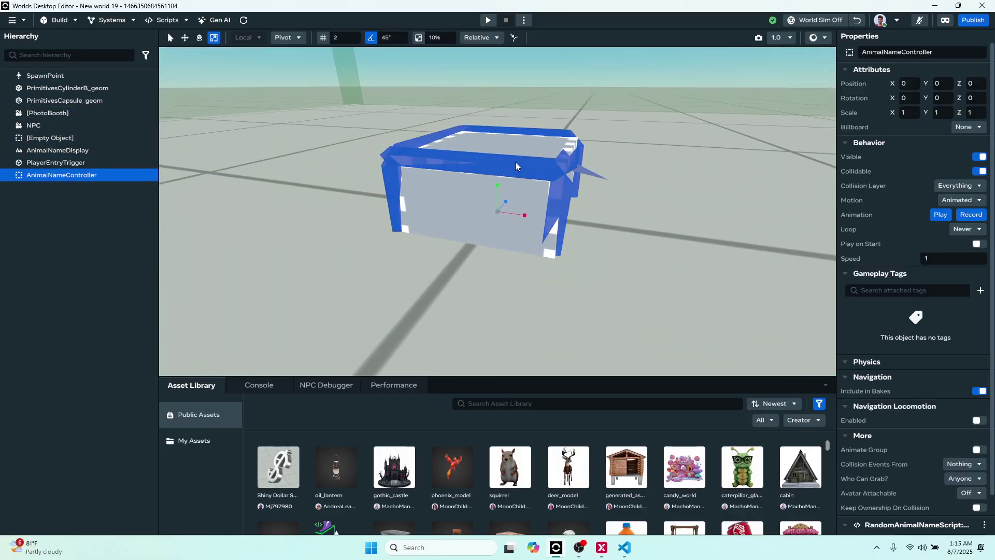
{"action": "scroll", "coordinate": [574, 179], "scroll_direction": "down", "scroll_amount": 5}
{"action": "scroll", "coordinate": [562, 206], "scroll_direction": "down", "scroll_amount": 10}
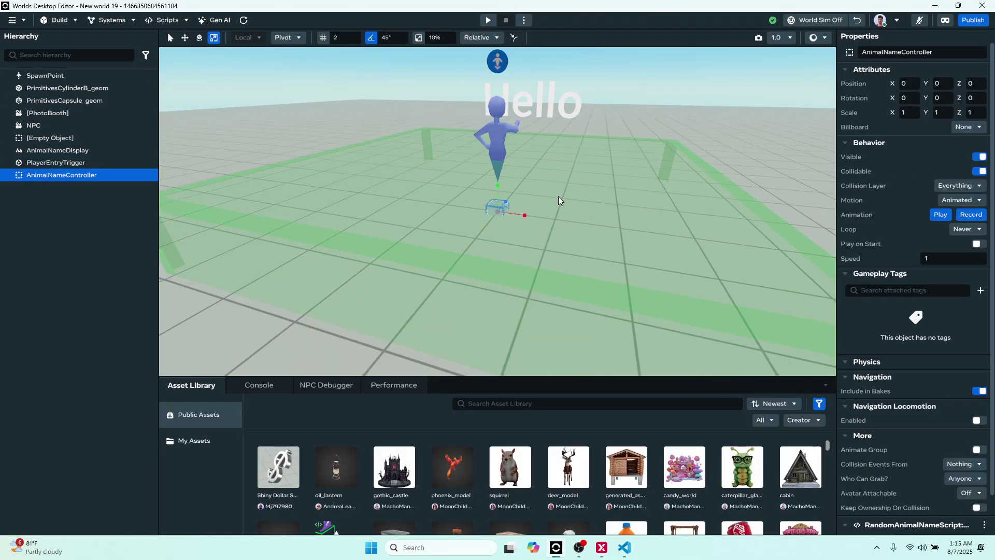
{"action": "scroll", "coordinate": [922, 431], "scroll_direction": "down", "scroll_amount": 1}
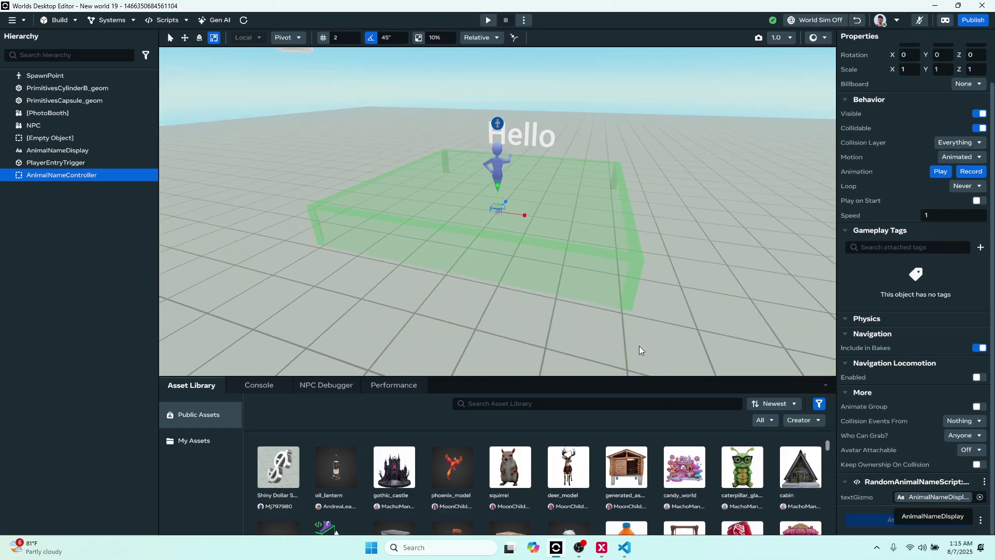
- Turn on the world simulation and watch the text display above the trigger zone
{"action": "right_click_drag", "start_coordinate": [614, 175], "coordinate": [658, 175]}
{"action": "scroll", "coordinate": [606, 188], "scroll_direction": "down", "scroll_amount": 2}
{"action": "key", "text": "a"}
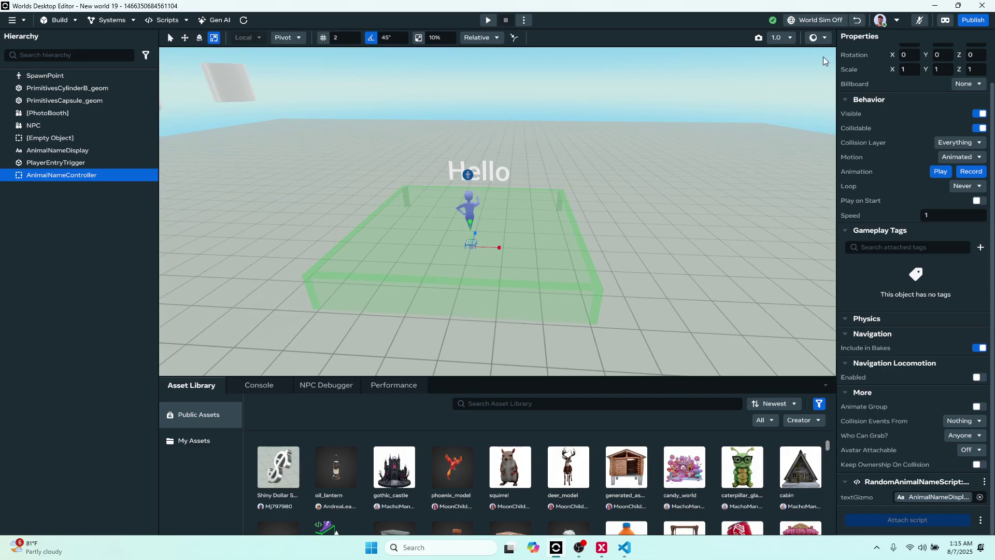
{"action": "scroll", "coordinate": [873, 121], "scroll_direction": "up", "scroll_amount": 1}
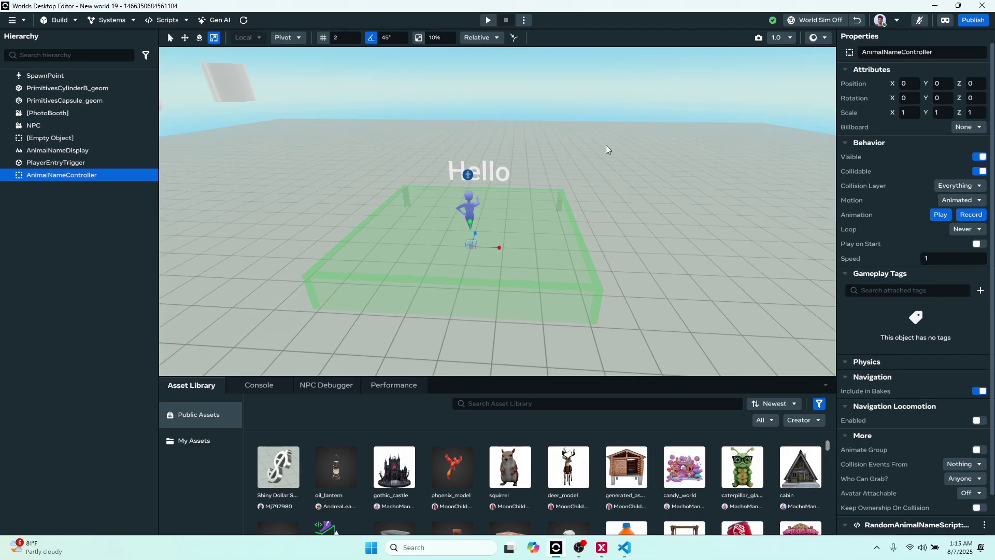
{"action": "left_click", "coordinate": [805, 26]}
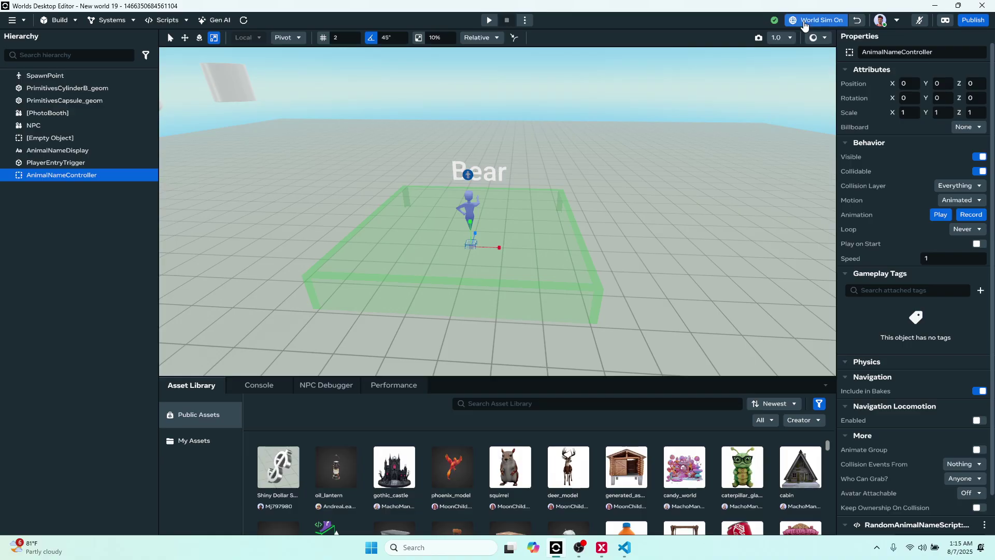
{"action": "right_click_drag", "start_coordinate": [610, 138], "coordinate": [558, 174]}
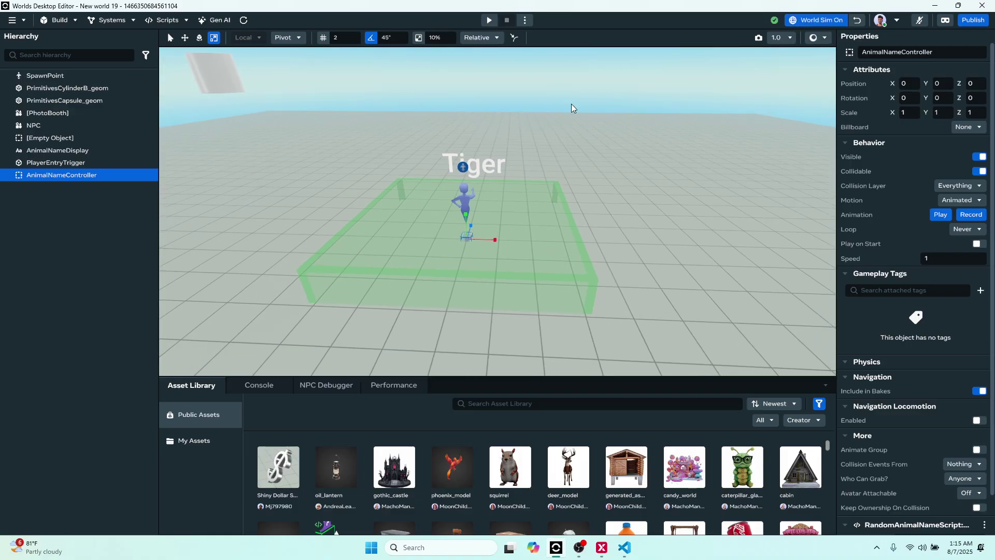
- Turn off the world simulation
{"action": "right_click_drag", "start_coordinate": [586, 114], "coordinate": [334, 124]}
{"action": "right_click_drag", "start_coordinate": [492, 163], "coordinate": [683, 147]}
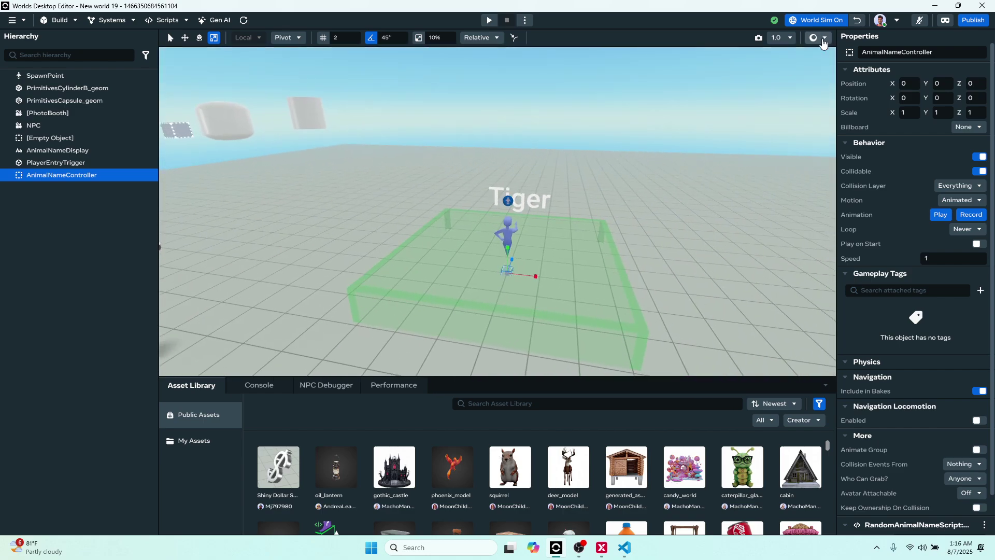
{"action": "left_click", "coordinate": [832, 22]}
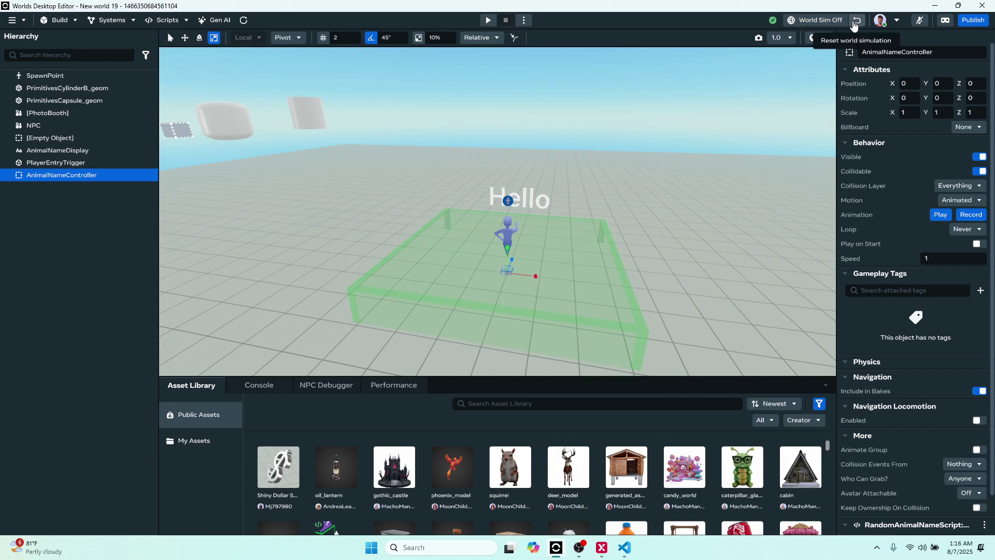
- Raise SpawnPoint high above the PlayerEntryTrigger zone and deselect it
{"action": "left_click", "coordinate": [505, 226]}
{"action": "left_click", "coordinate": [186, 39]}
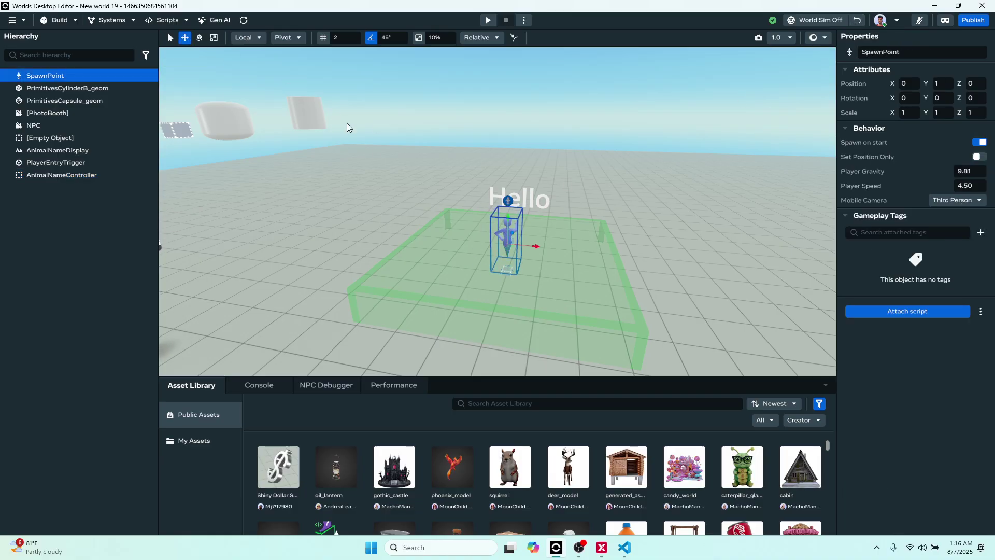
{"action": "left_click_drag", "start_coordinate": [496, 165], "coordinate": [490, 73]}
{"action": "right_click_drag", "start_coordinate": [598, 91], "coordinate": [634, 159]}
{"action": "left_click", "coordinate": [628, 96]}
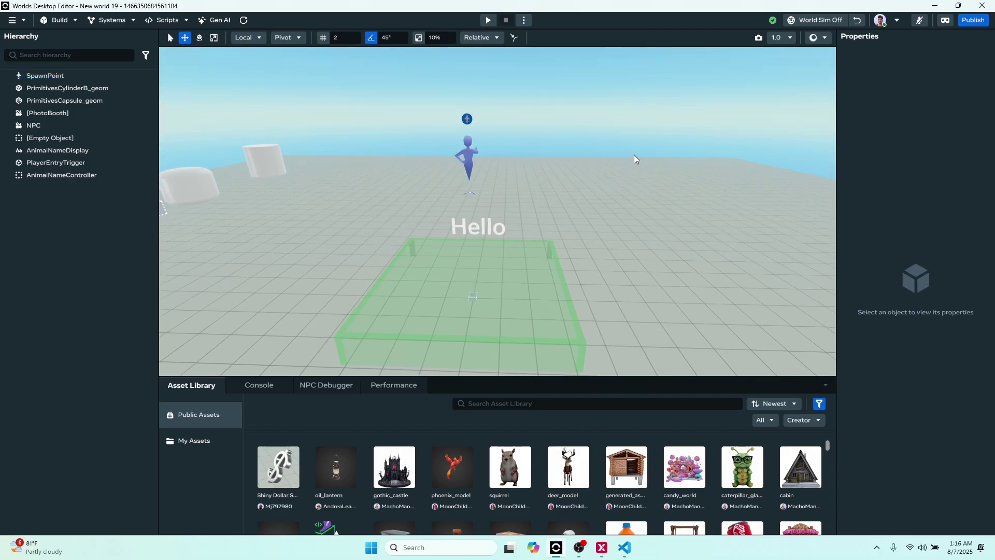
- Enter preview mode and walk the avatar through the trigger zone to test the animal name display
{"action": "left_click", "coordinate": [490, 21]}
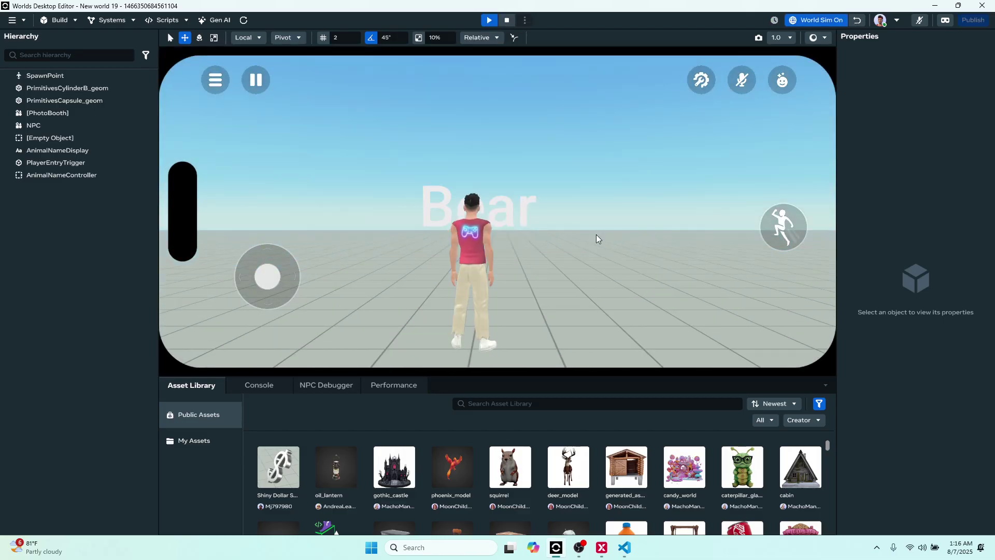
{"action": "left_click_drag", "start_coordinate": [596, 235], "coordinate": [554, 267]}
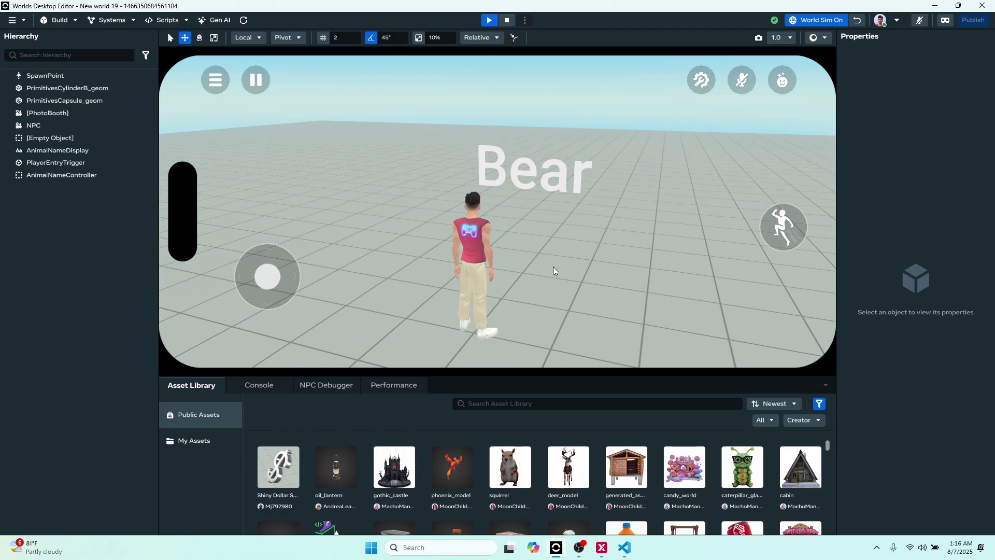
{"action": "key", "text": "s"}
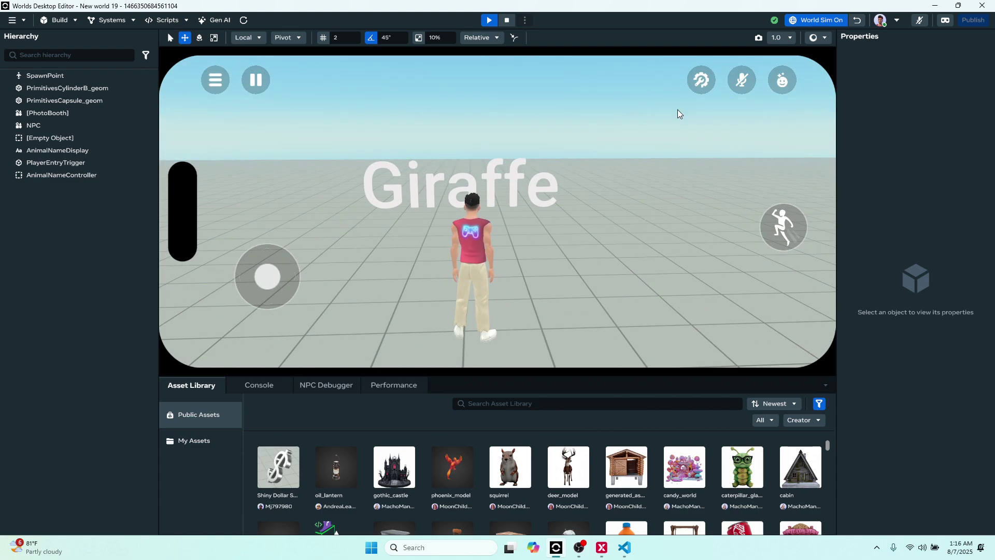
- Test the mobile preview's on-screen joystick and jump control near the trigger zone, and exit the preview
{"action": "left_click_drag", "start_coordinate": [252, 267], "coordinate": [275, 306]}
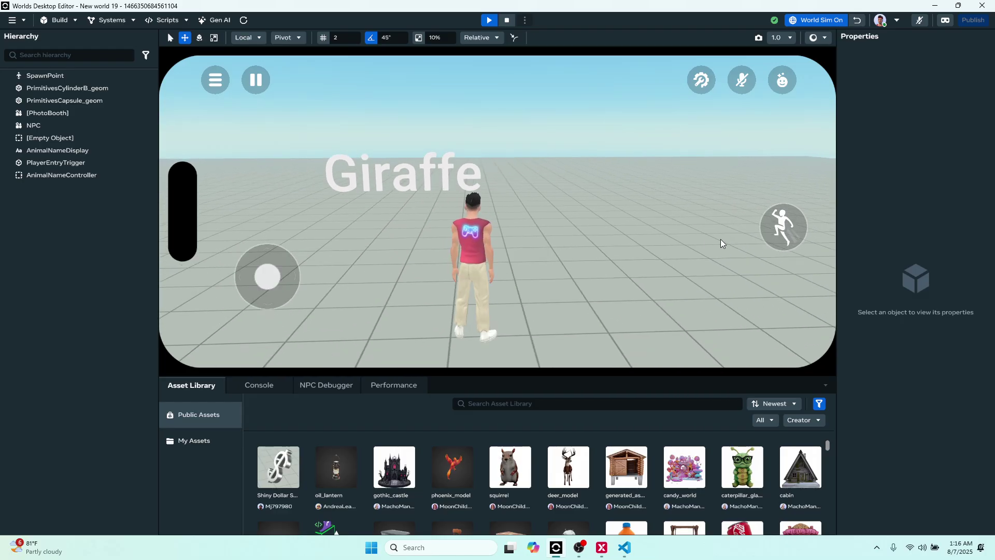
{"action": "left_click", "coordinate": [782, 222]}
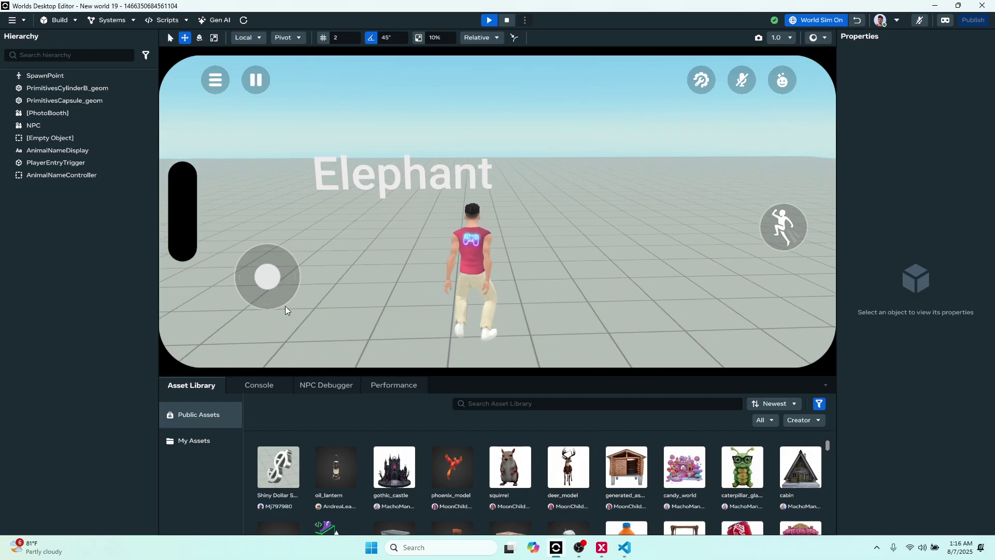
{"action": "left_click_drag", "start_coordinate": [268, 280], "coordinate": [261, 214]}
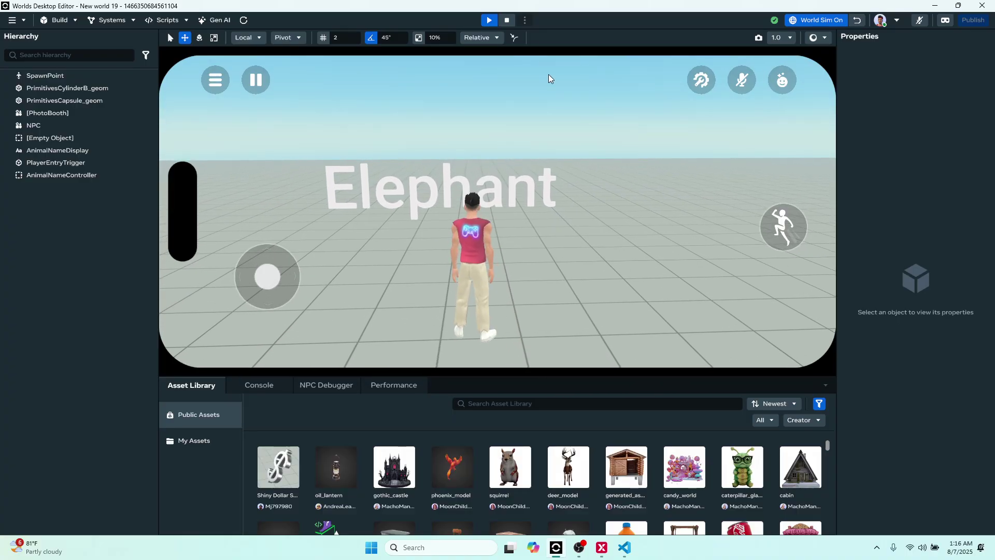
{"action": "key", "text": "Escape"}
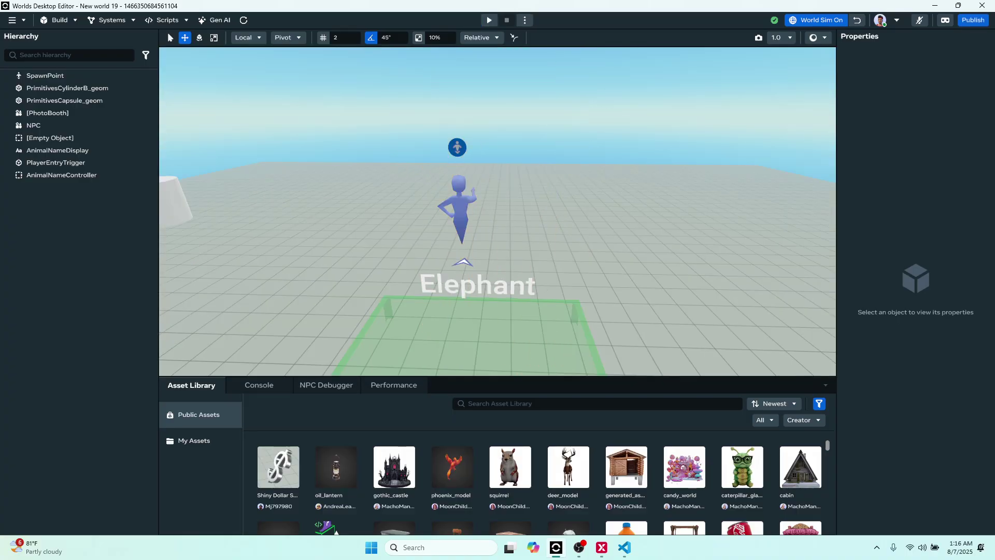
- Review the preview device, device model and preview action options in the preview configuration
{"action": "left_click", "coordinate": [524, 21]}
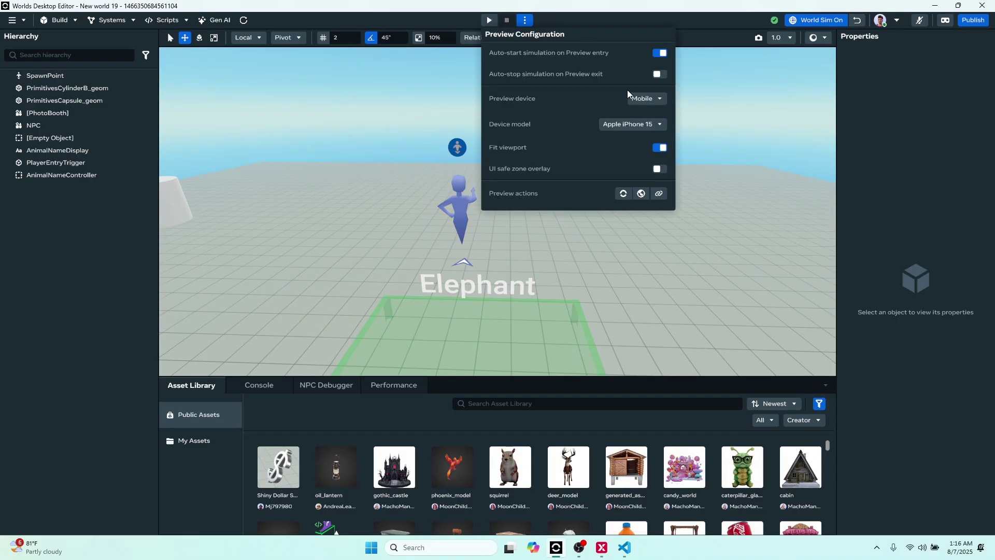
{"action": "left_click", "coordinate": [643, 99]}
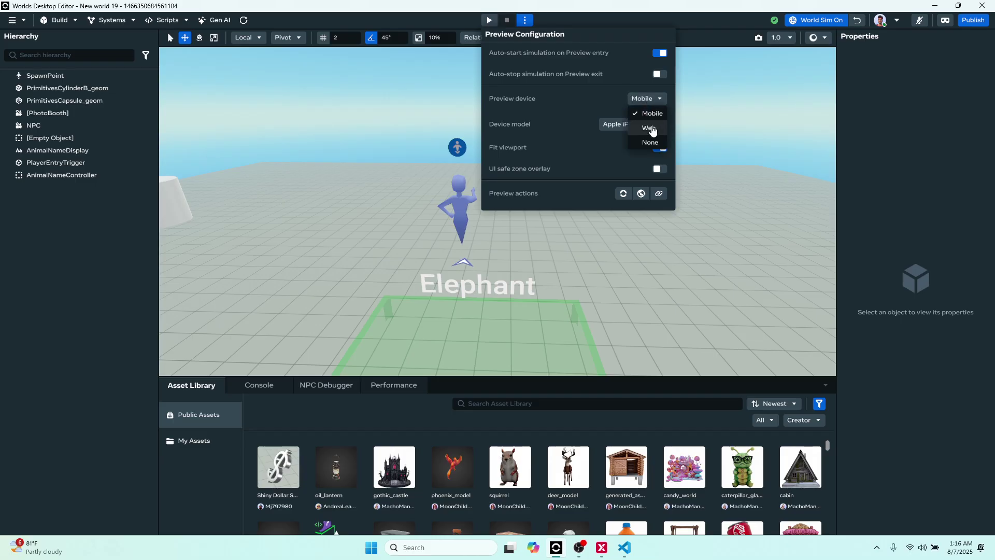
{"action": "left_click", "coordinate": [646, 123]}
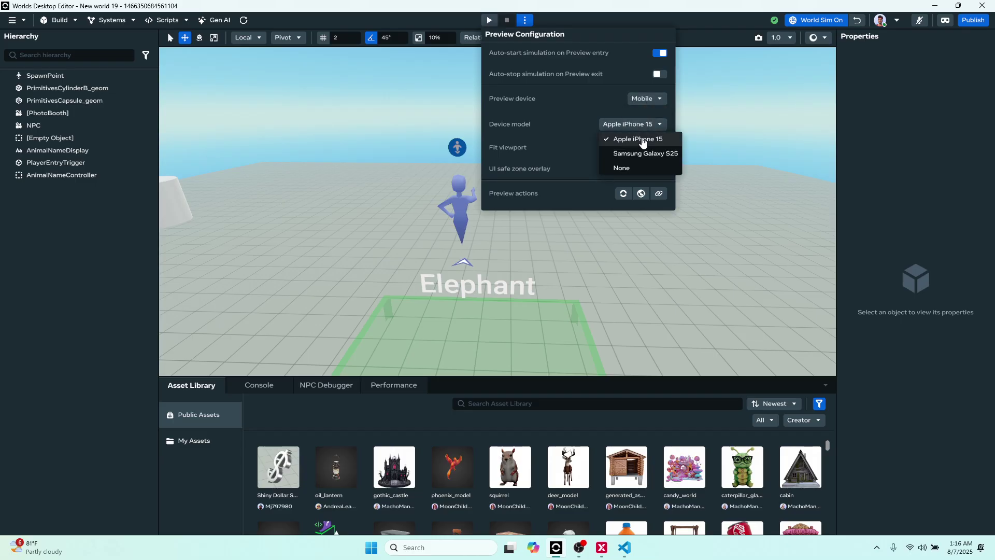
{"action": "left_click", "coordinate": [595, 129]}
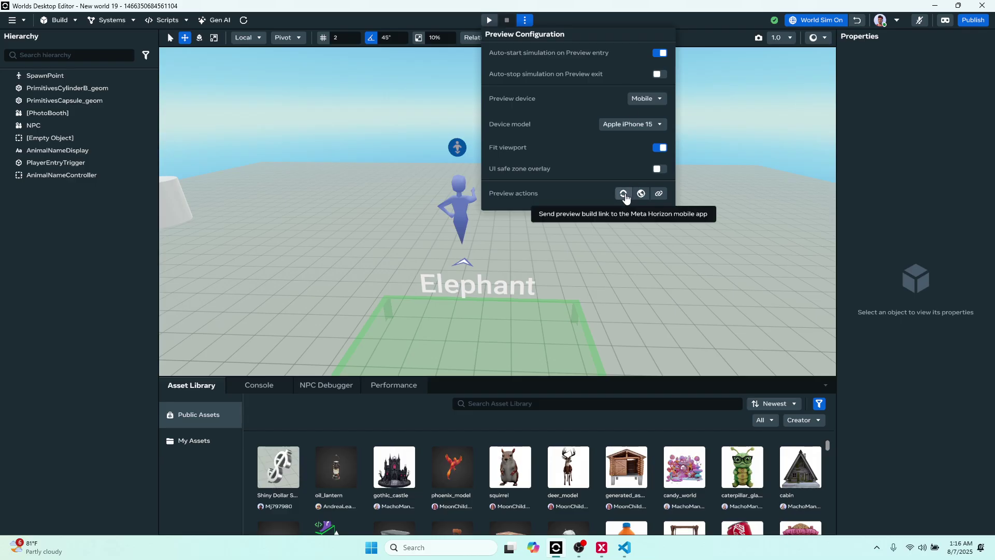
{"action": "left_click", "coordinate": [576, 19]}
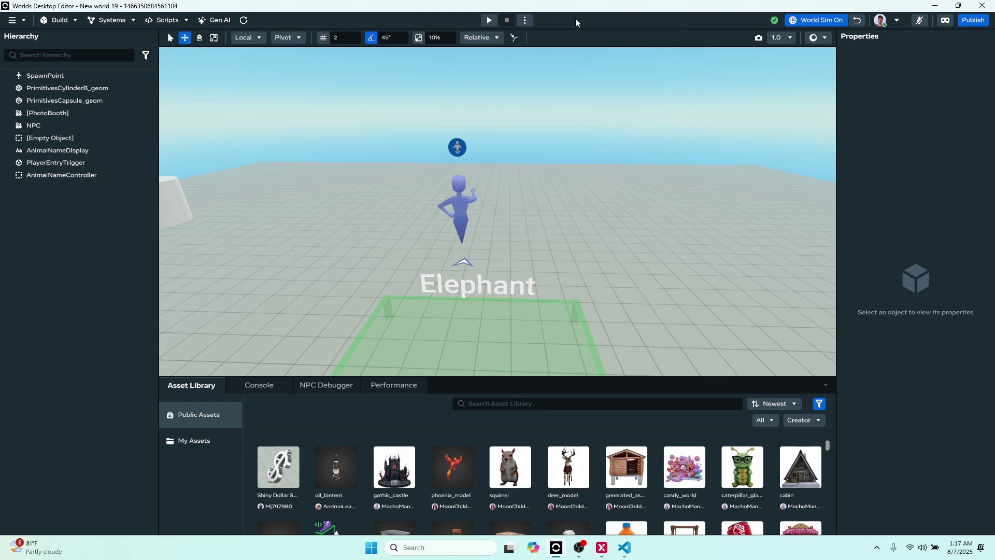
- Set the camera speed to 2.0 and test it by flying around the trigger zone
{"action": "scroll", "coordinate": [562, 171], "scroll_direction": "down", "scroll_amount": 2}
{"action": "mouse_move", "coordinate": [560, 185]}
{"action": "right_mouse_down"}
{"action": "mouse_move", "coordinate": [567, 213]}
{"action": "mouse_move", "coordinate": [568, 169]}
{"action": "right_mouse_up"}
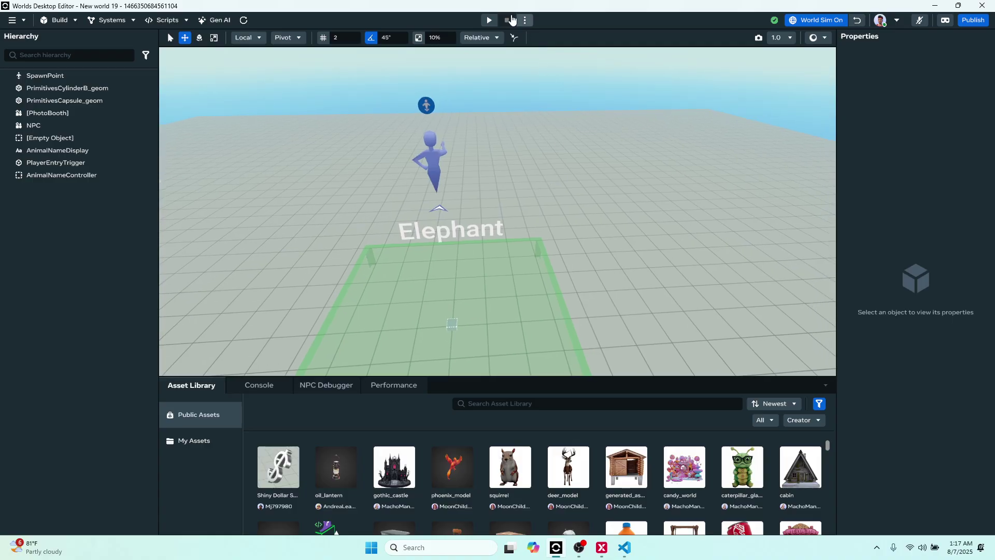
{"action": "left_click", "coordinate": [775, 41]}
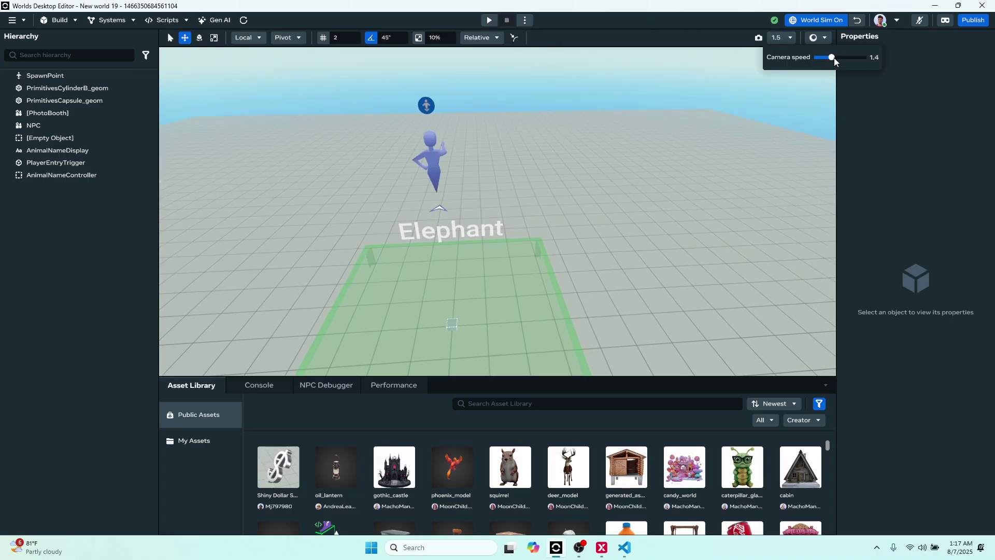
{"action": "left_click_drag", "start_coordinate": [835, 60], "coordinate": [838, 58]}
{"action": "left_click", "coordinate": [673, 150]}
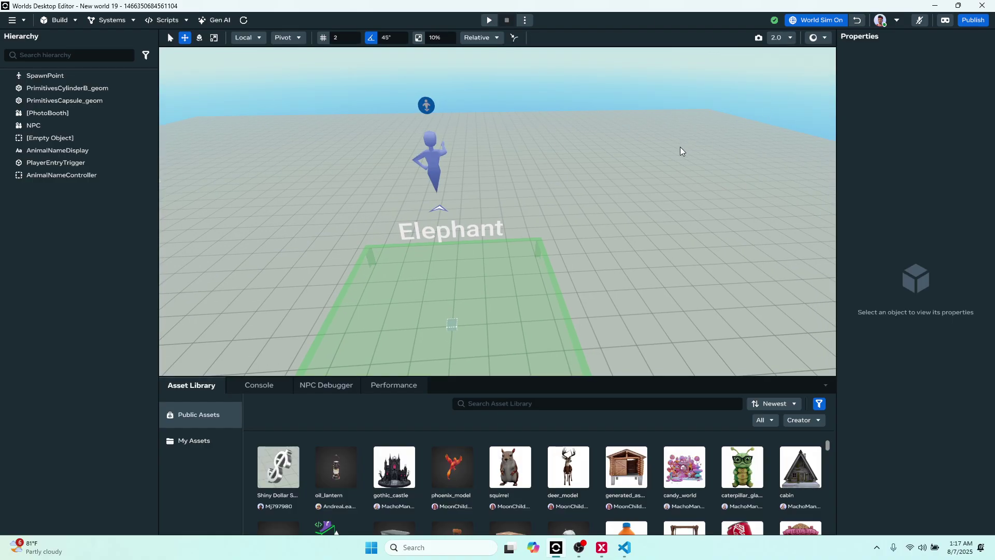
{"action": "mouse_move", "coordinate": [673, 149]}
{"action": "right_mouse_down"}
{"action": "mouse_move", "coordinate": [604, 166]}
{"action": "mouse_move", "coordinate": [667, 145]}
{"action": "right_mouse_up"}
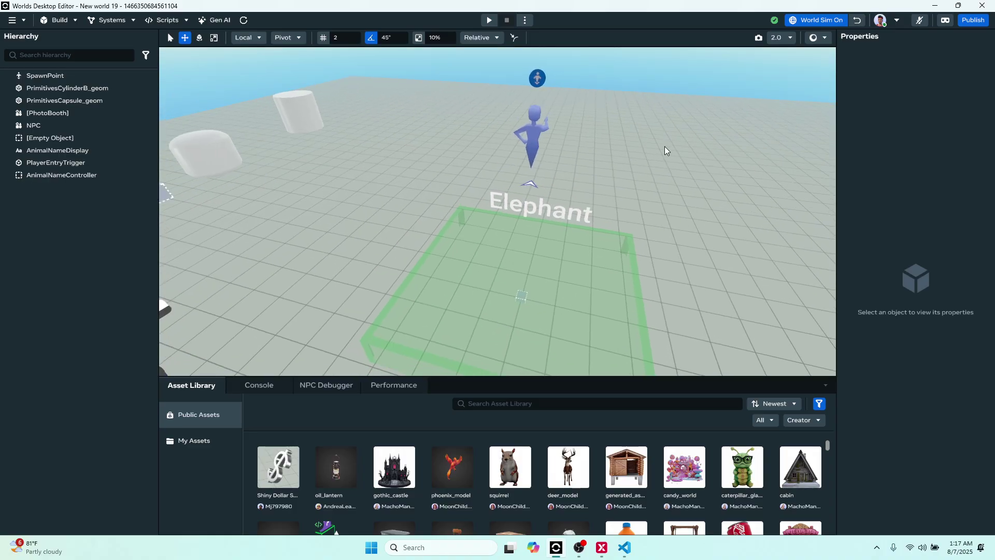
{"action": "key", "text": "w"}
{"action": "key", "text": "d"}
{"action": "right_click_drag", "start_coordinate": [665, 147], "coordinate": [732, 208]}
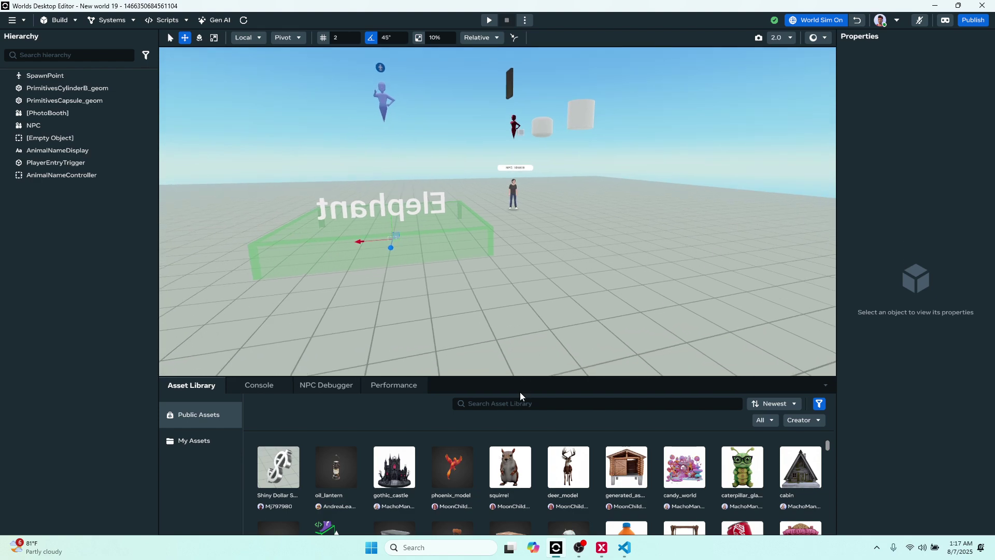
- Enlarge the Asset Library area and filter the public assets by the creator MetaHorizon
{"action": "left_click_drag", "start_coordinate": [519, 374], "coordinate": [518, 248]}
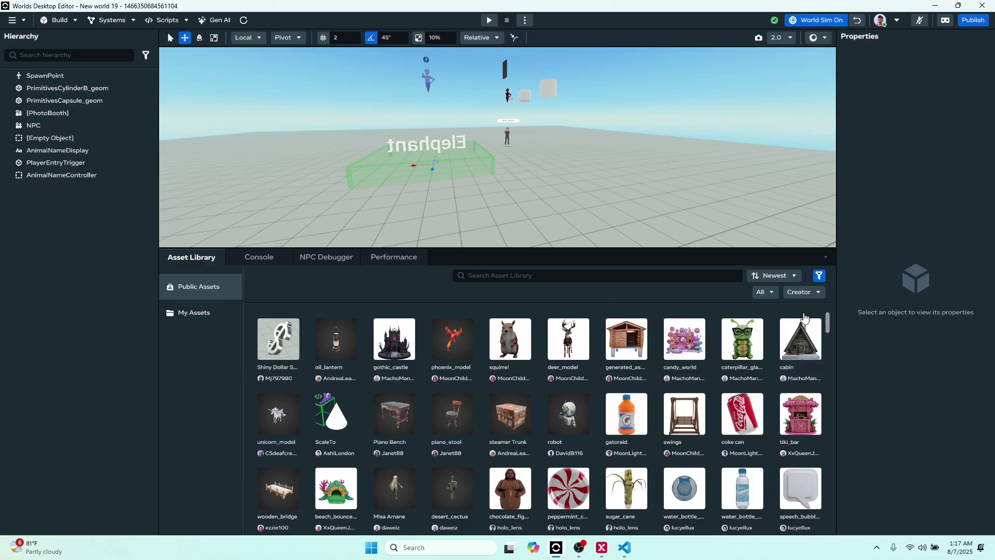
{"action": "left_click", "coordinate": [801, 294]}
{"action": "left_click", "coordinate": [797, 337]}
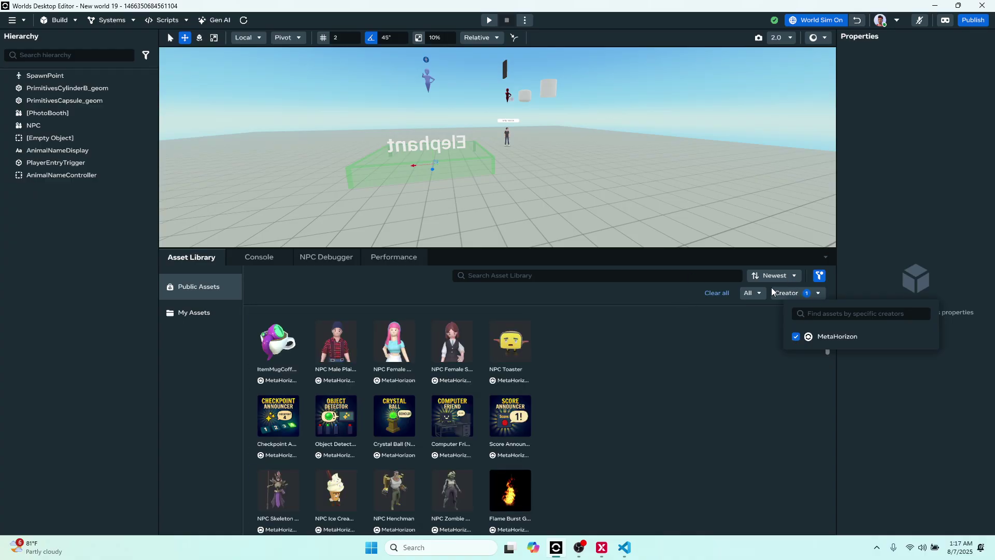
- Look through the asset categories available for the filtered public assets
{"action": "left_click", "coordinate": [752, 293]}
{"action": "left_click", "coordinate": [752, 293]}
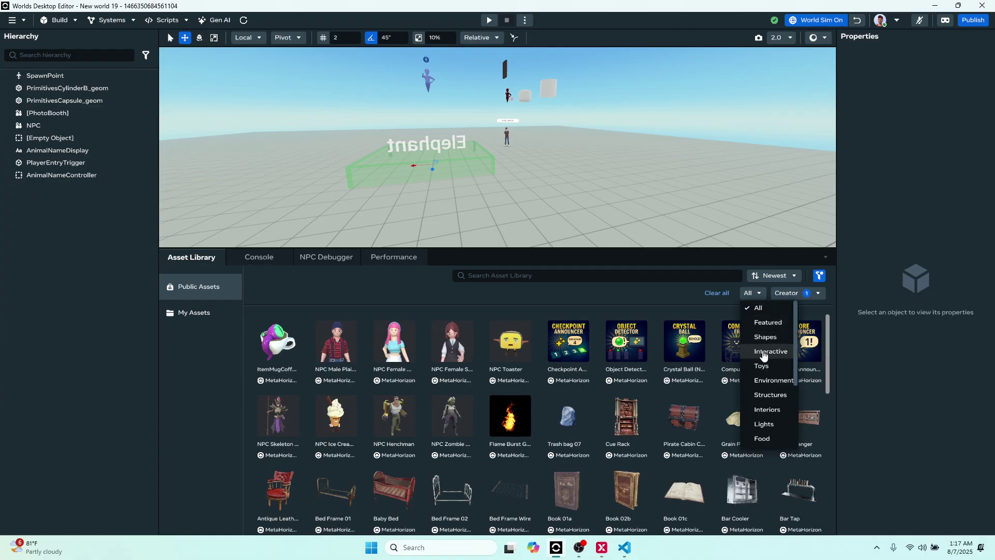
{"action": "scroll", "coordinate": [763, 355], "scroll_direction": "down", "scroll_amount": 3}
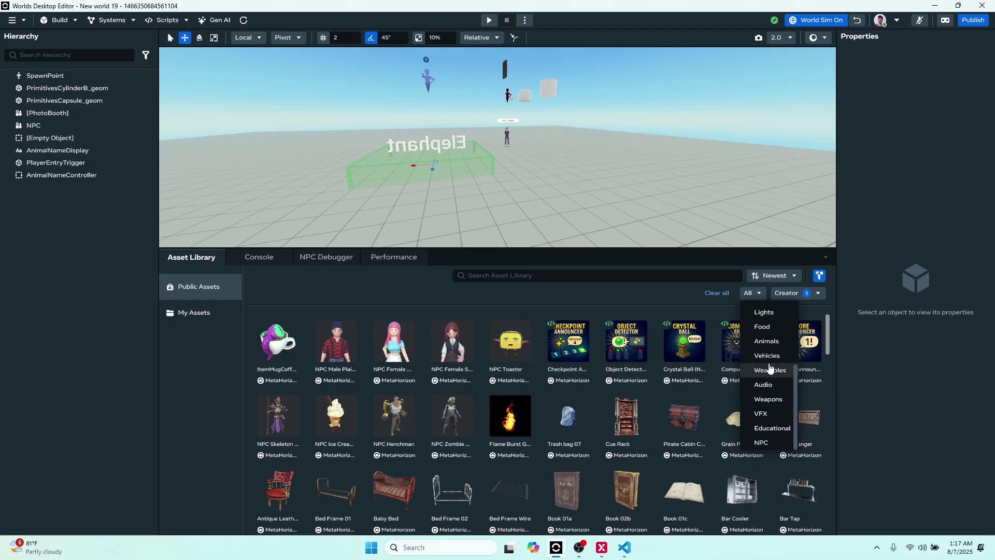
{"action": "left_click", "coordinate": [642, 292]}
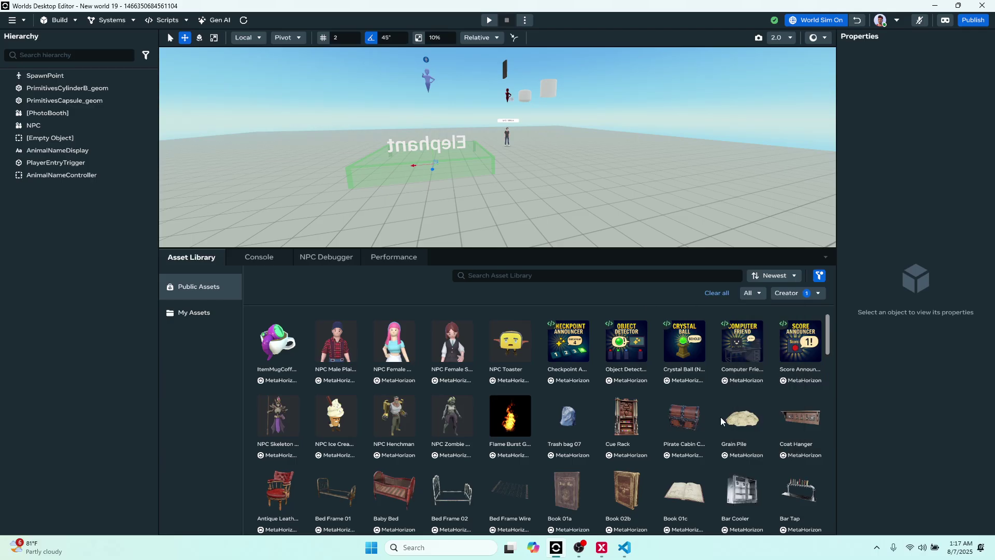
- Place the Bowl 01a asset on the open floor beside the trigger zone and view the Booth Table's asset details
{"action": "scroll", "coordinate": [721, 420], "scroll_direction": "down", "scroll_amount": 4}
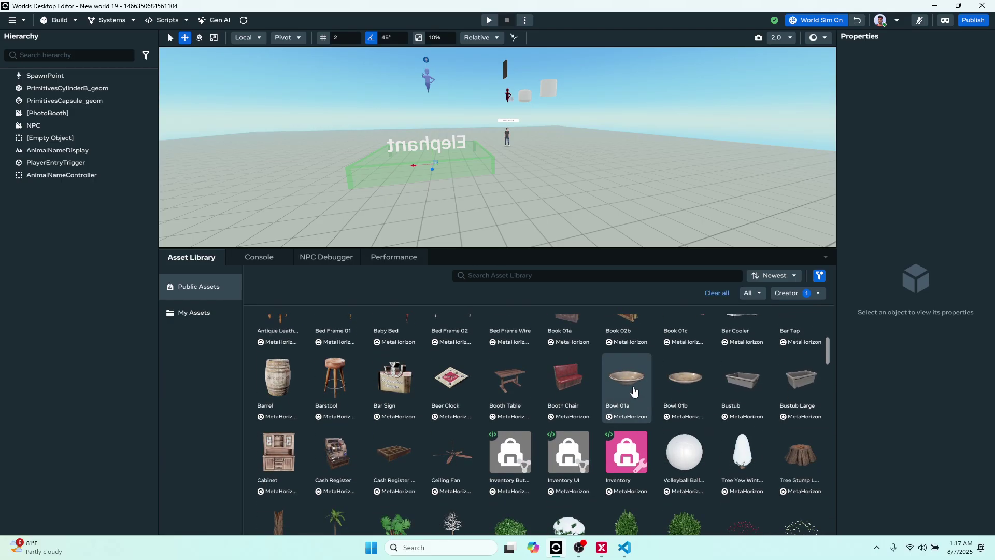
{"action": "left_click_drag", "start_coordinate": [634, 390], "coordinate": [661, 191]}
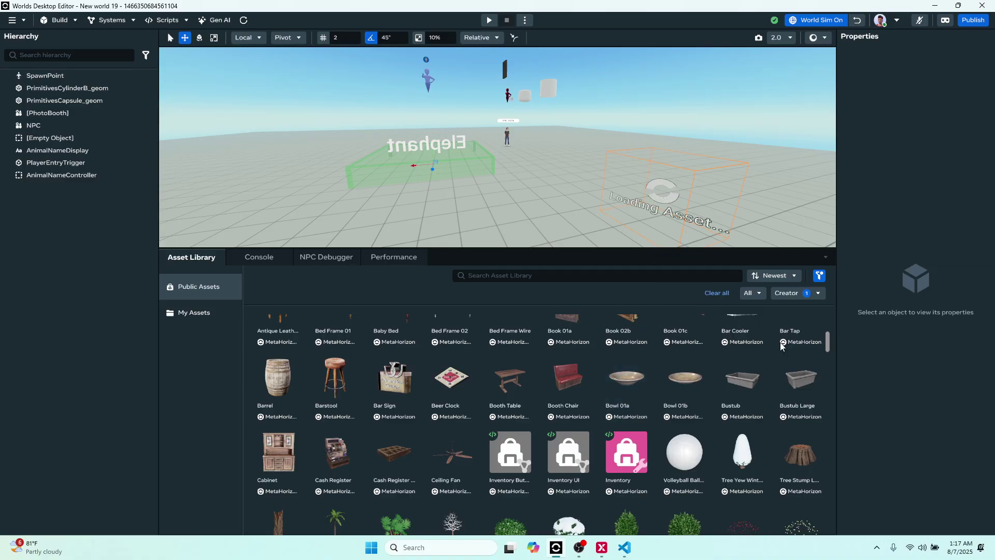
{"action": "left_click", "coordinate": [525, 386]}
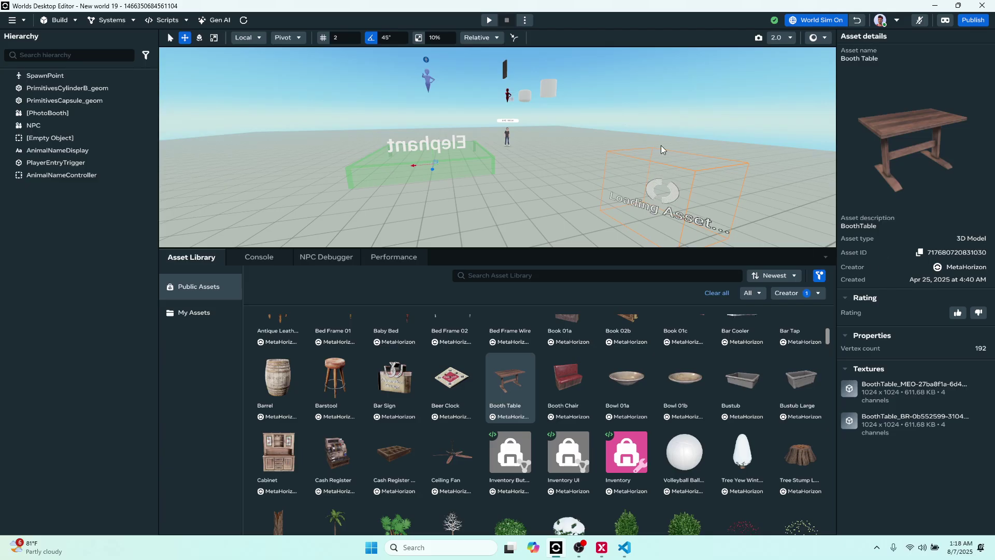
{"action": "scroll", "coordinate": [618, 169], "scroll_direction": "down", "scroll_amount": 3}
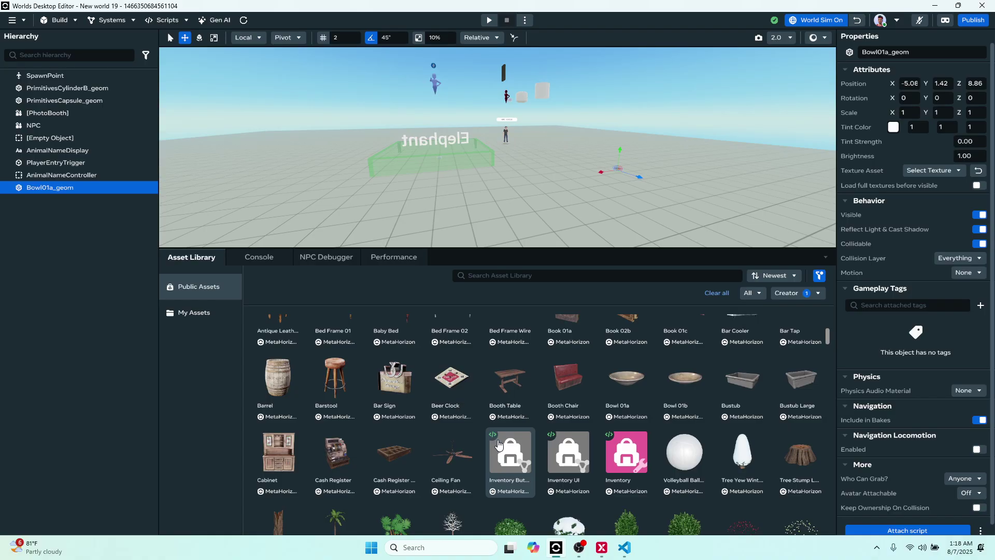
- Enlarge the viewport again and show the Console to look for script and world messages
{"action": "left_click_drag", "start_coordinate": [597, 248], "coordinate": [516, 309]}
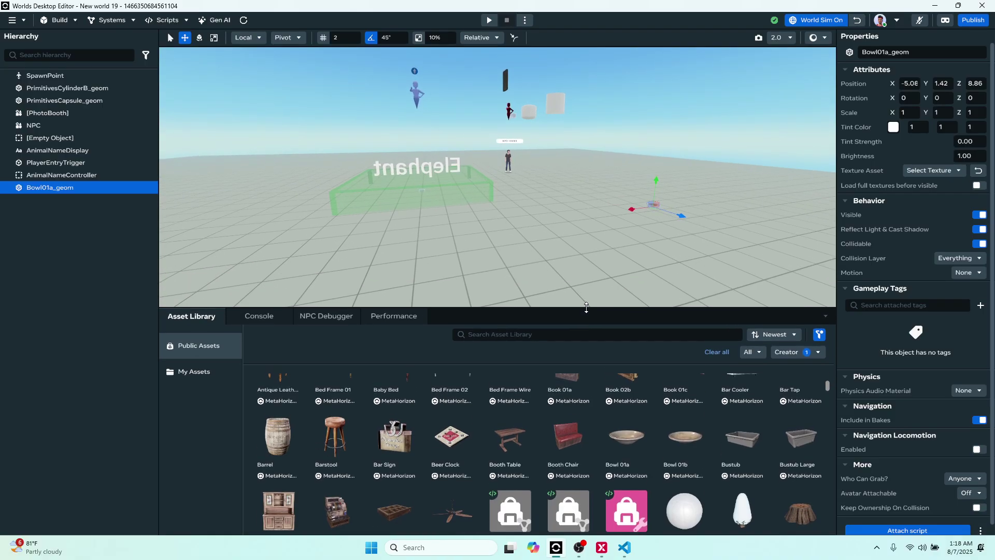
{"action": "left_click", "coordinate": [270, 322]}
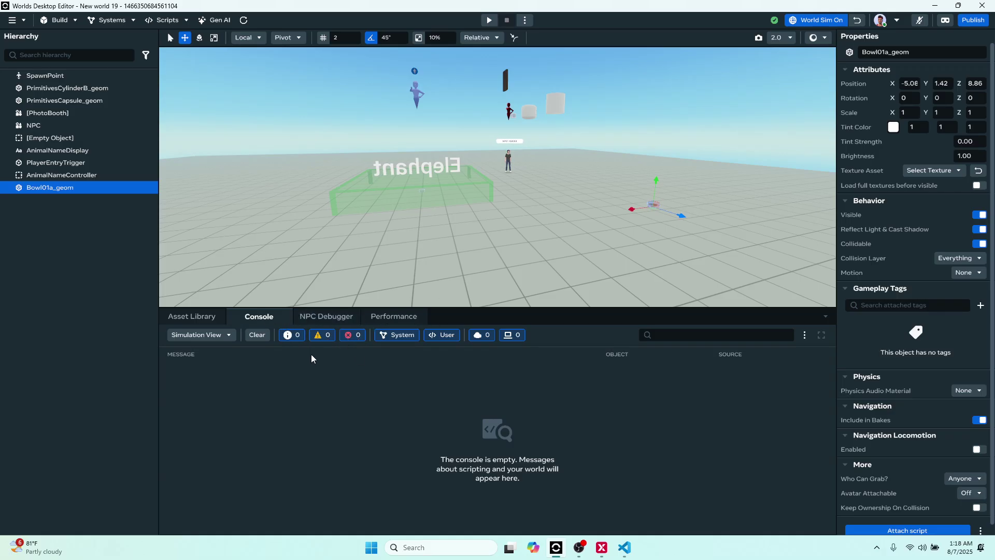
{"action": "right_click_drag", "start_coordinate": [614, 163], "coordinate": [486, 214]}
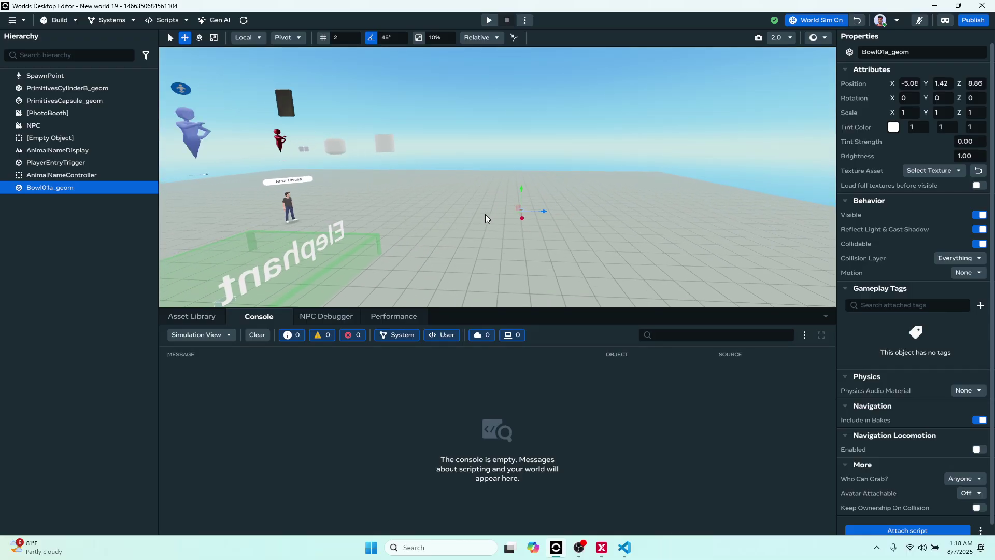
{"action": "right_click_drag", "start_coordinate": [447, 181], "coordinate": [531, 197]}
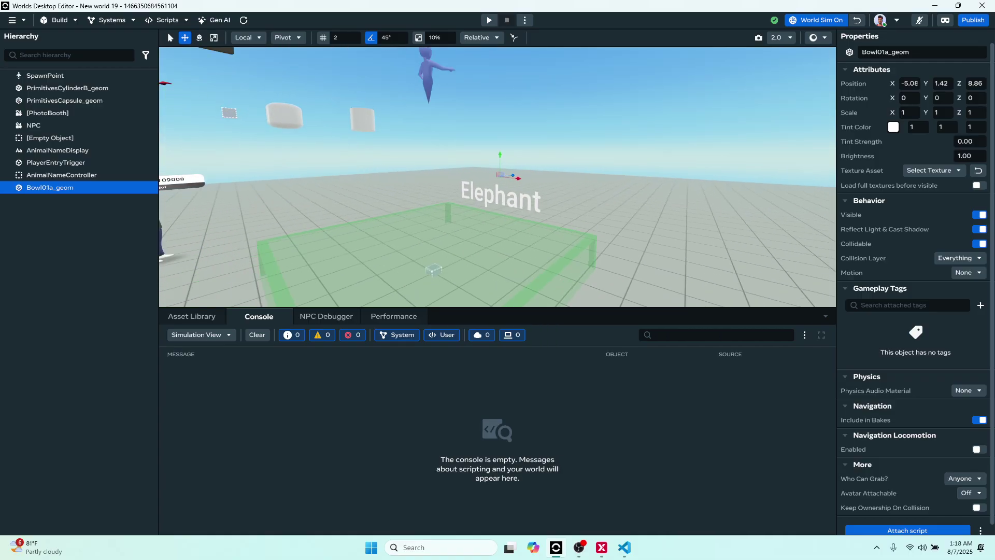